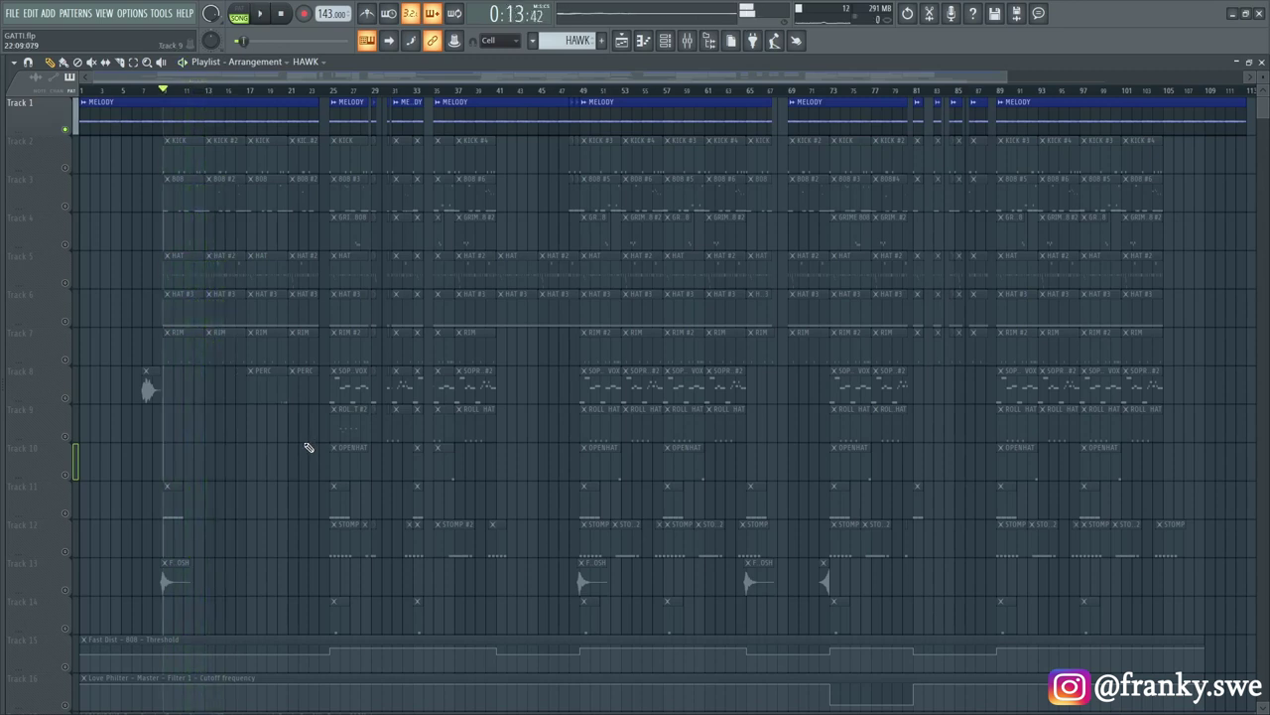
- Turn all the playlist tracks back on and open the KICK channel's notes in the piano roll
right_click(66, 132)
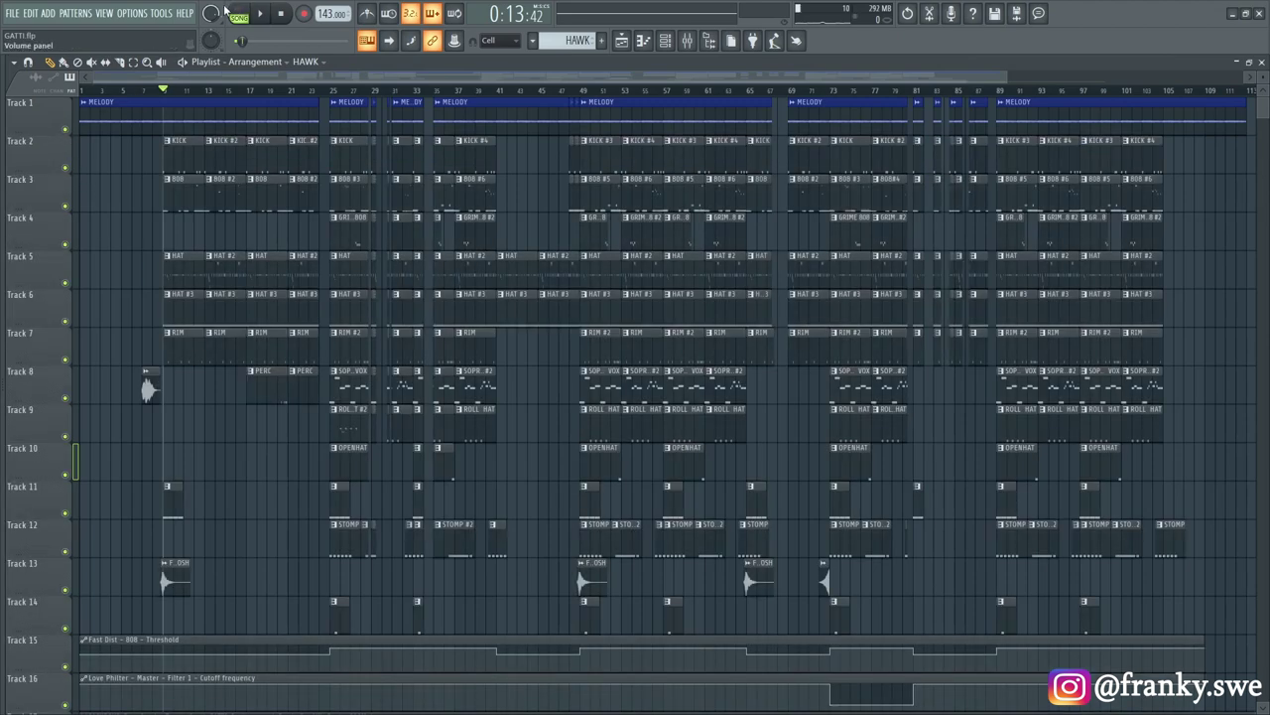
click(668, 41)
right_click(188, 443)
click(247, 455)
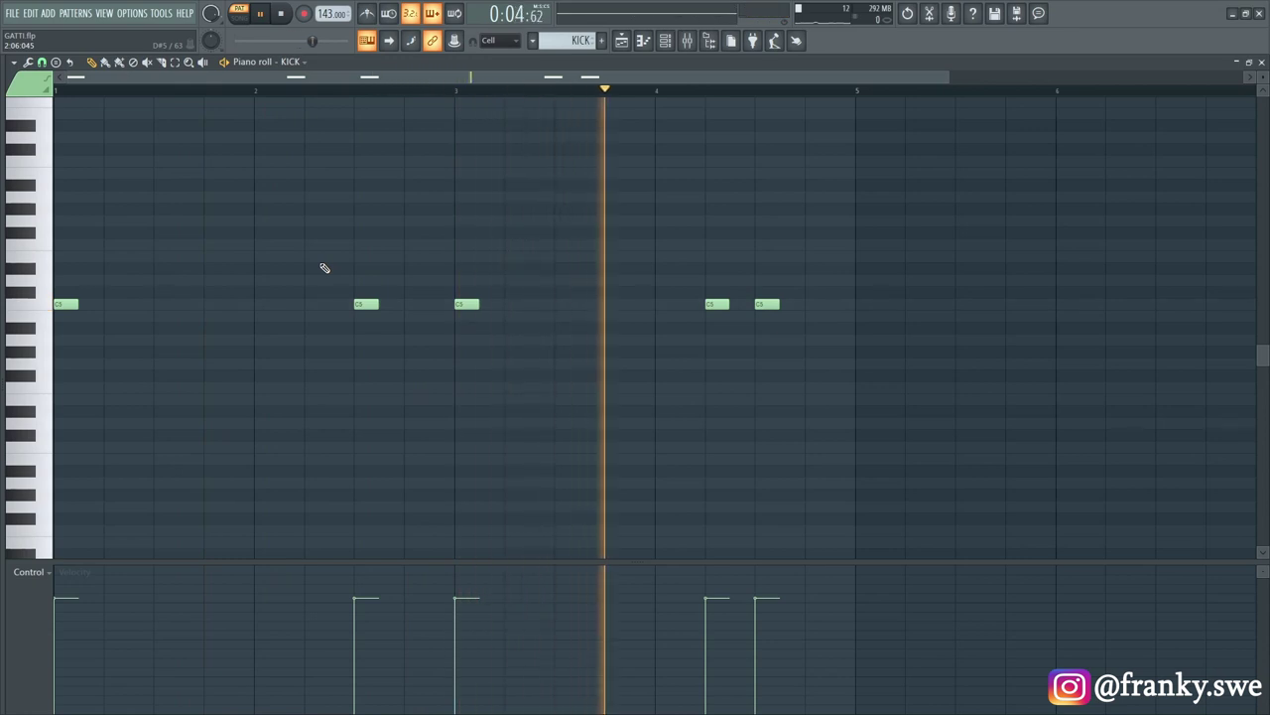
- Play through the KICK, KICK #2, KICK #3 and KICK #4 patterns in the piano roll
key(space)
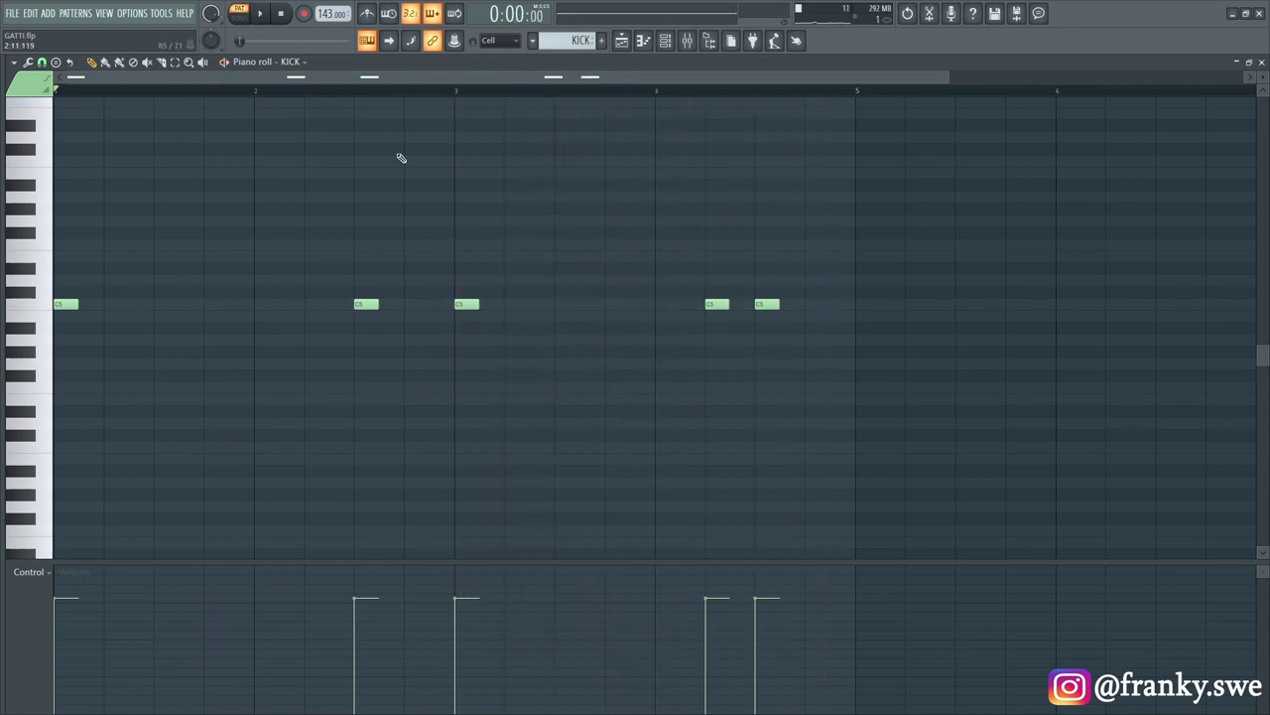
key(space)
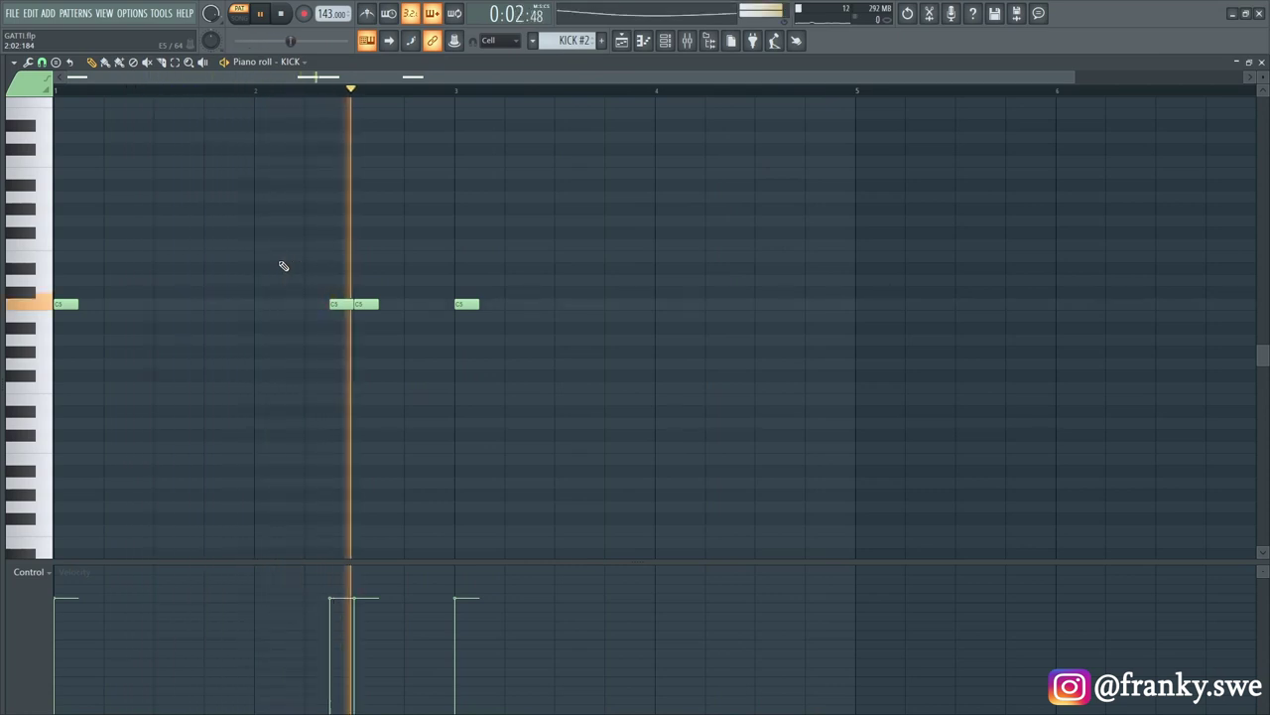
key(space)
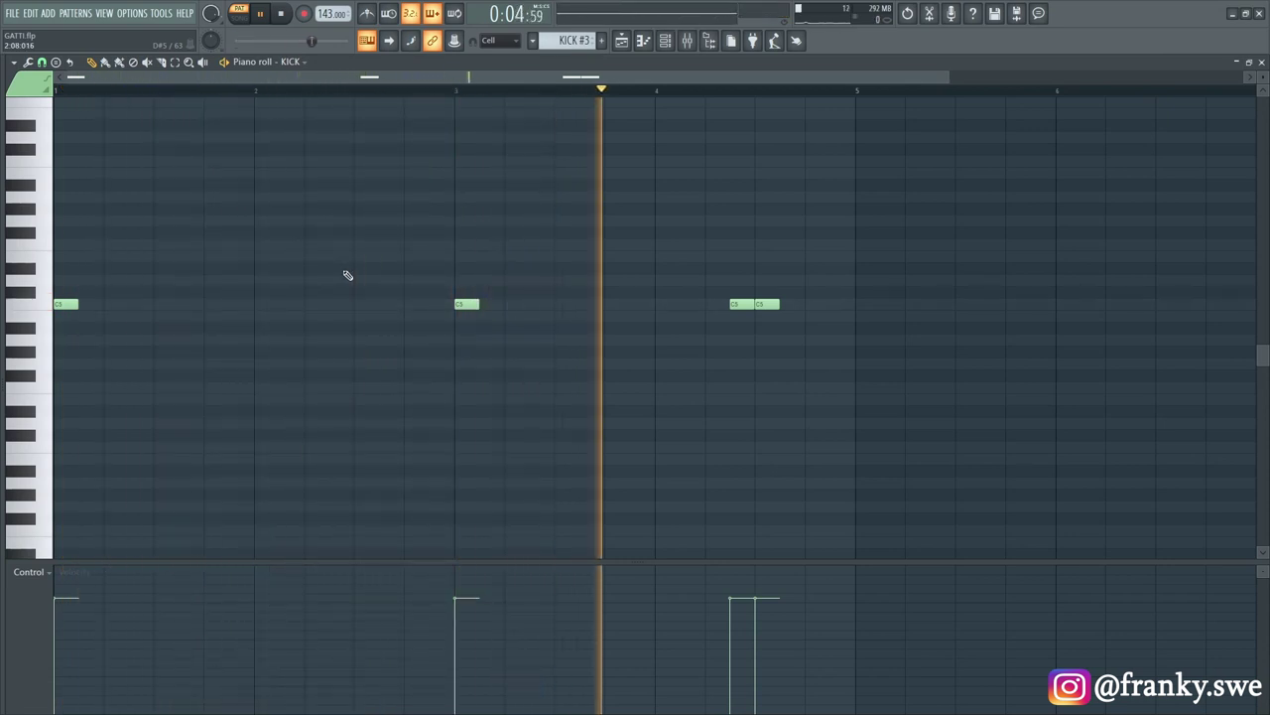
key(space)
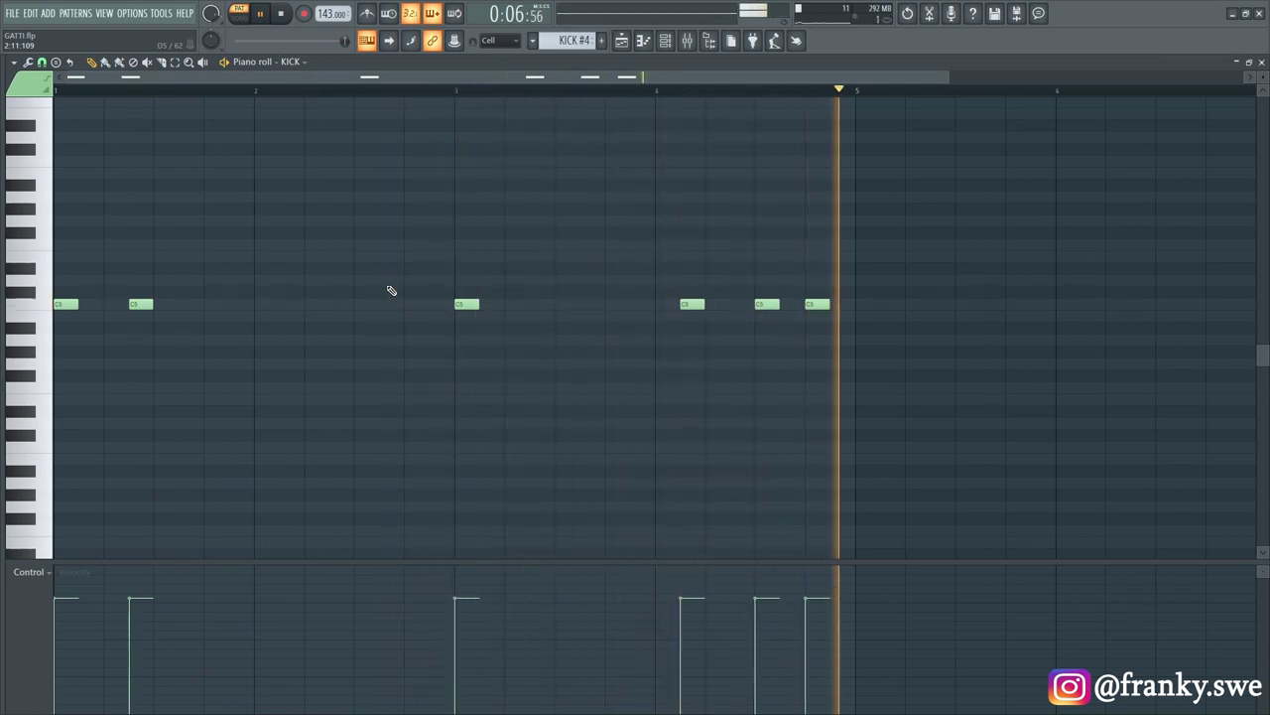
- Open the 808 channel in the piano roll and play through its patterns from 808 up to 808 #6
key(F6)
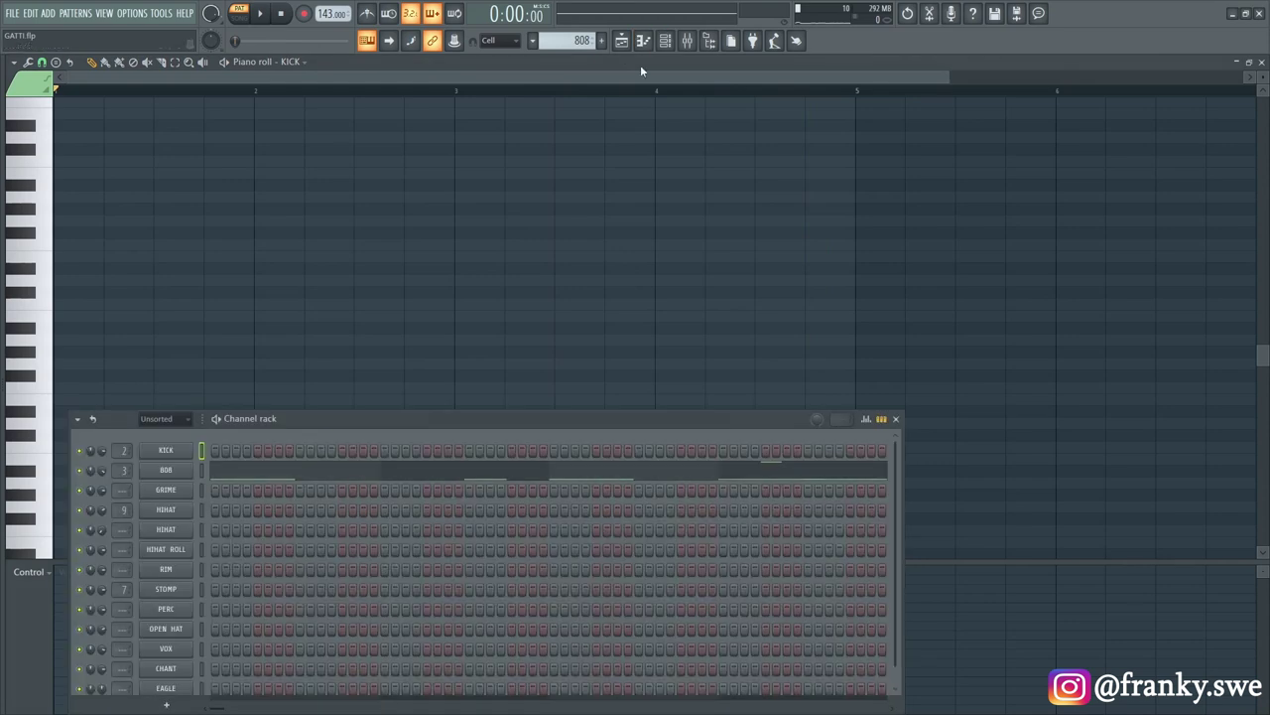
right_click(185, 474)
click(241, 468)
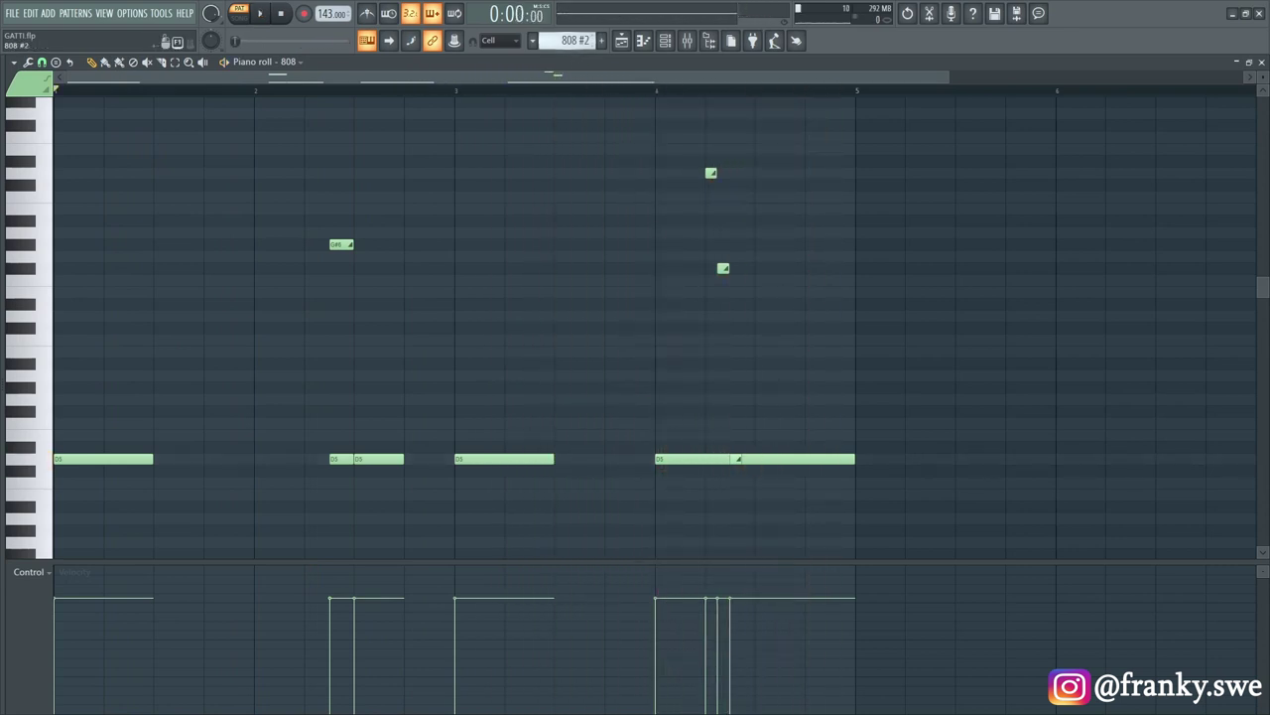
scroll(587, 377, up, 2)
scroll(587, 377, down, 1)
key(space)
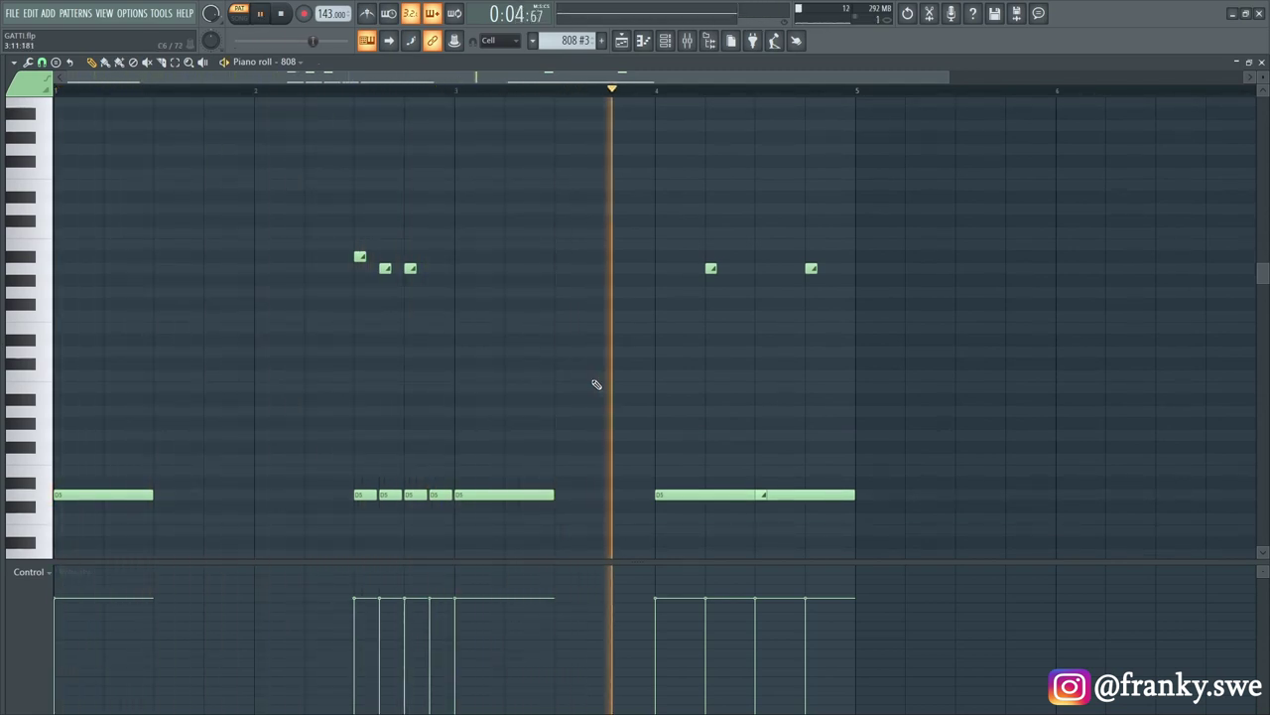
key(space)
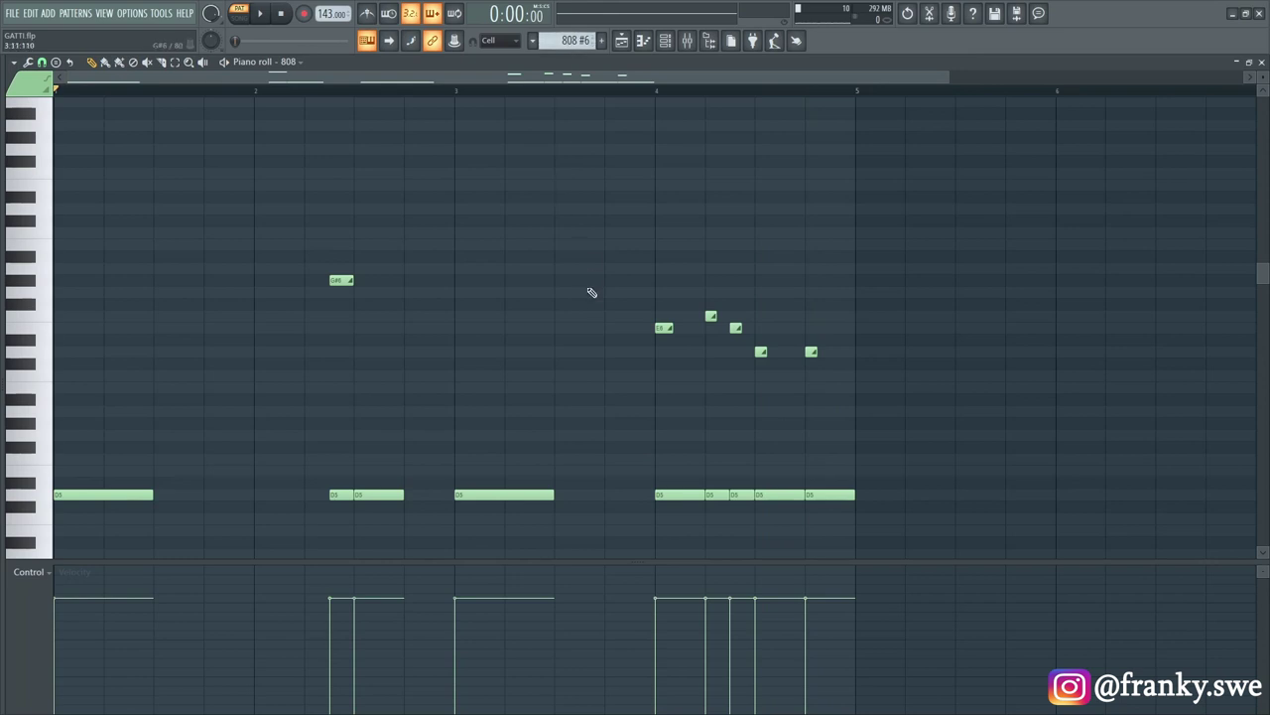
key(space)
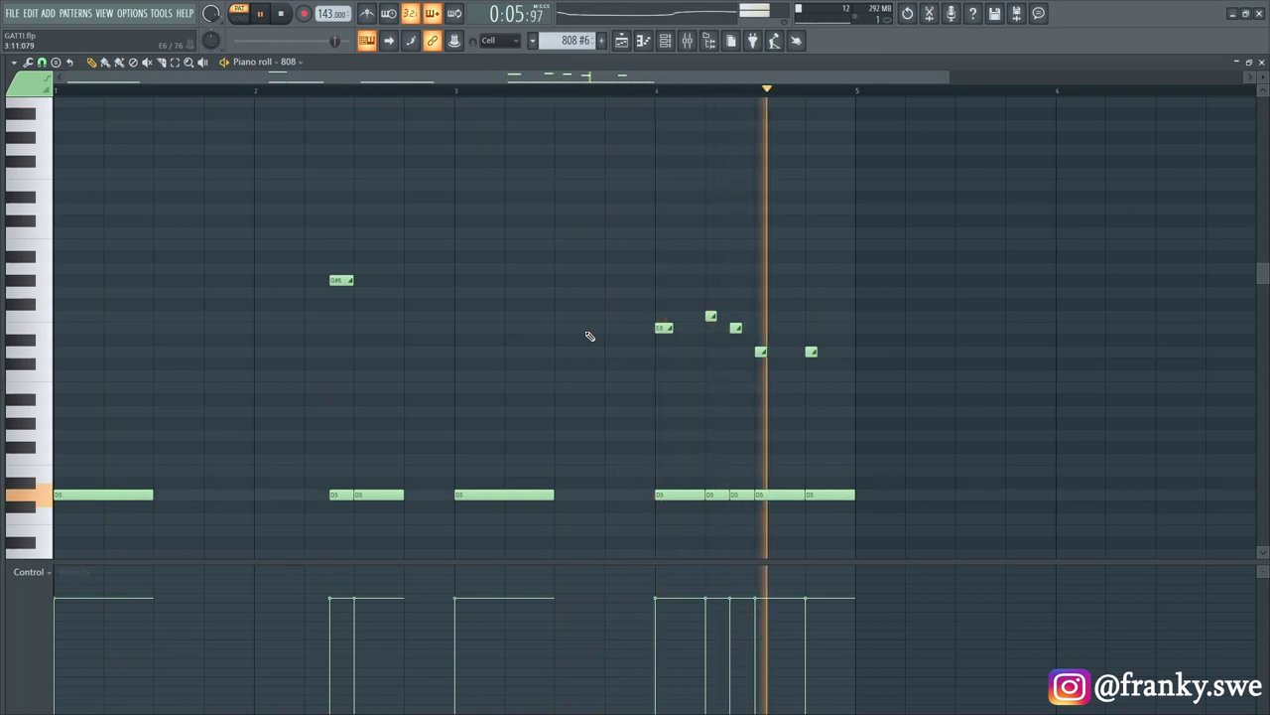
key(space)
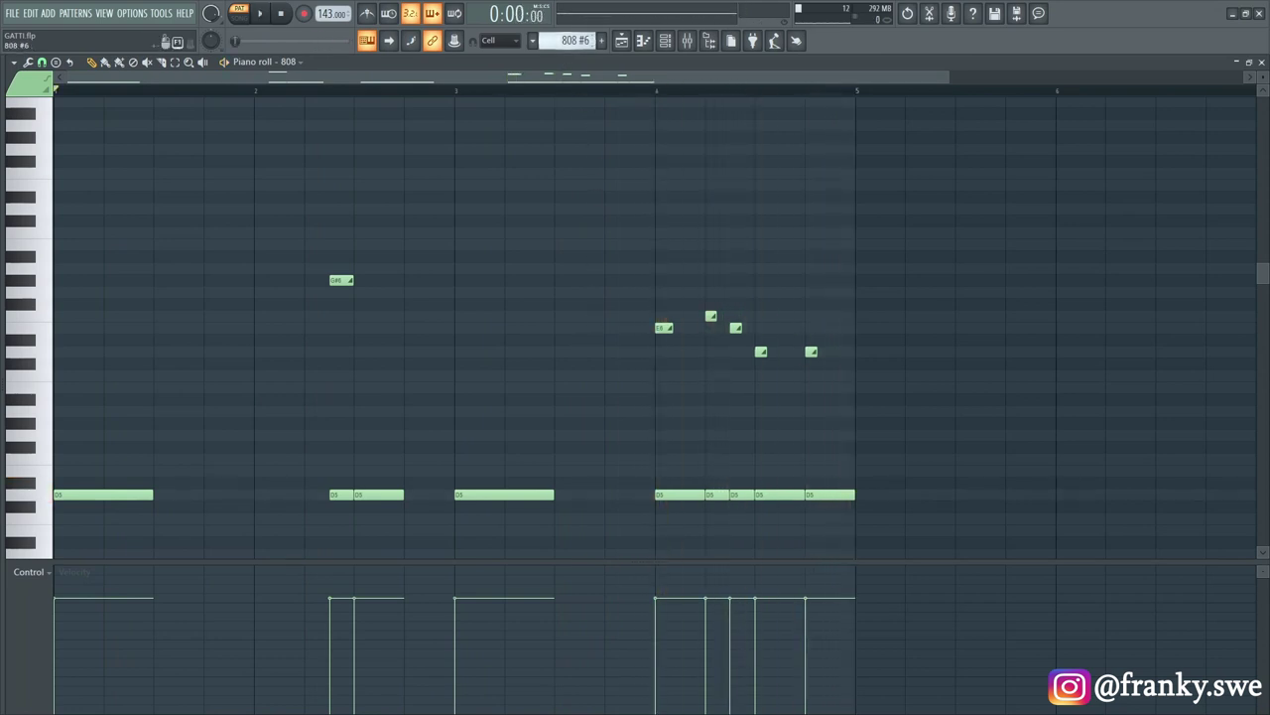
- Switch to the GRIME 808 pattern, open the GRIME channel in the piano roll and play through its two patterns
key(KP_Add)
click(671, 40)
right_click(166, 500)
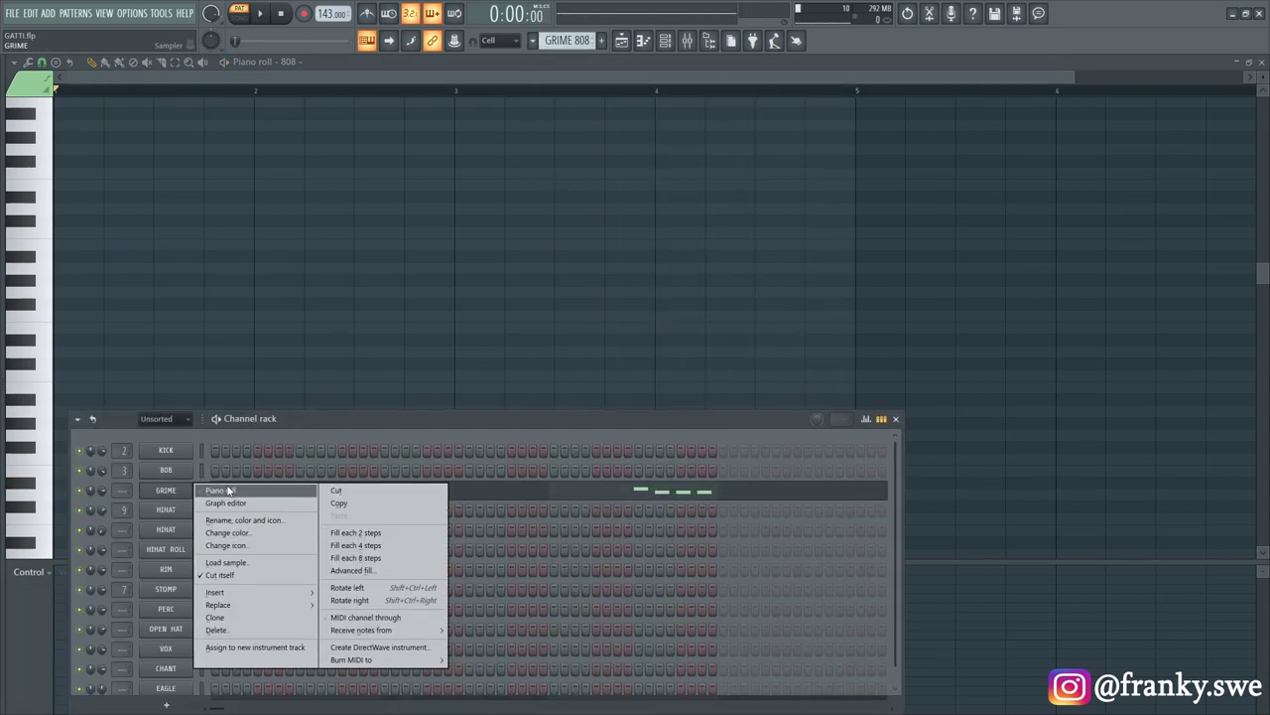
click(240, 487)
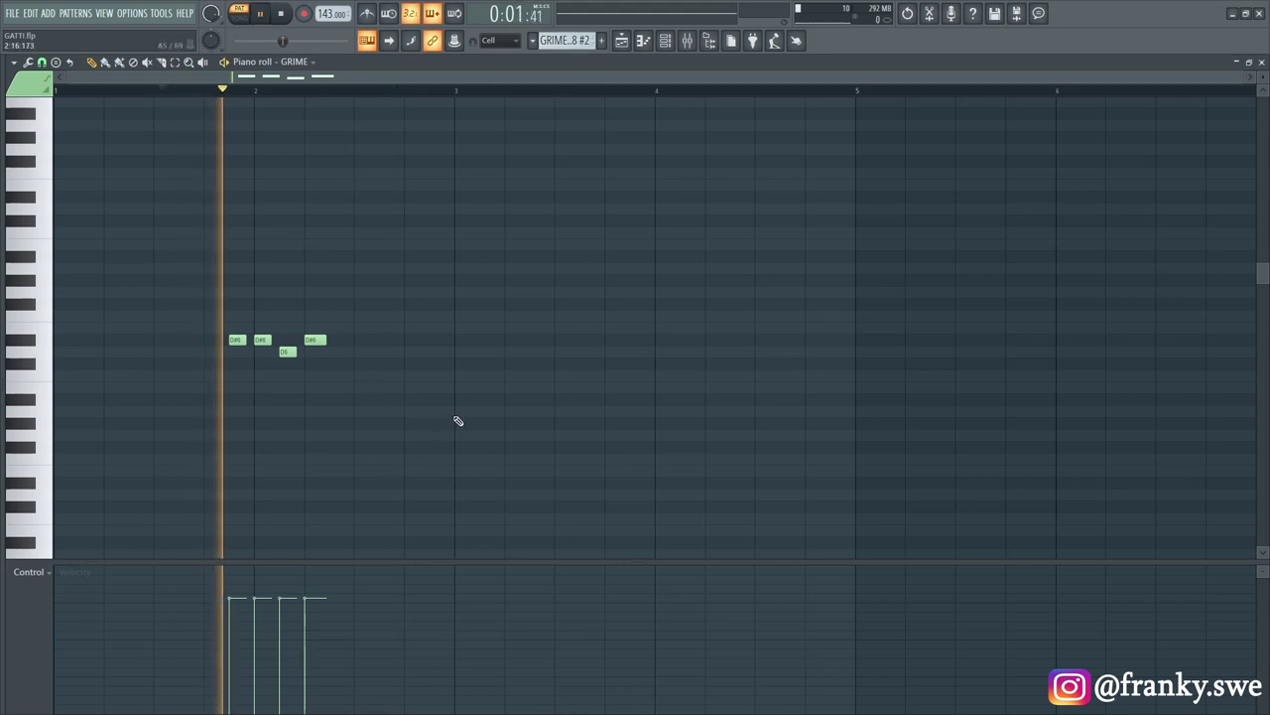
key(space)
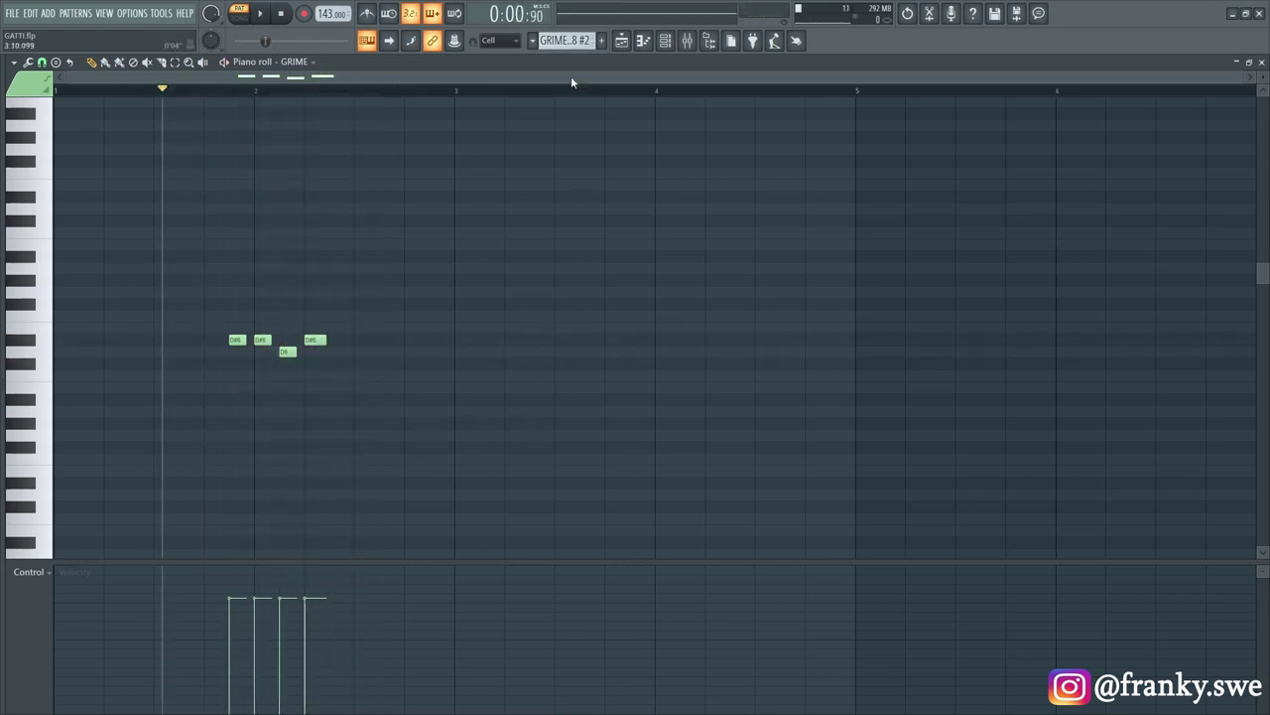
- Open the first HIHAT channel in the piano roll and play the HAT and HAT #2 patterns
click(665, 40)
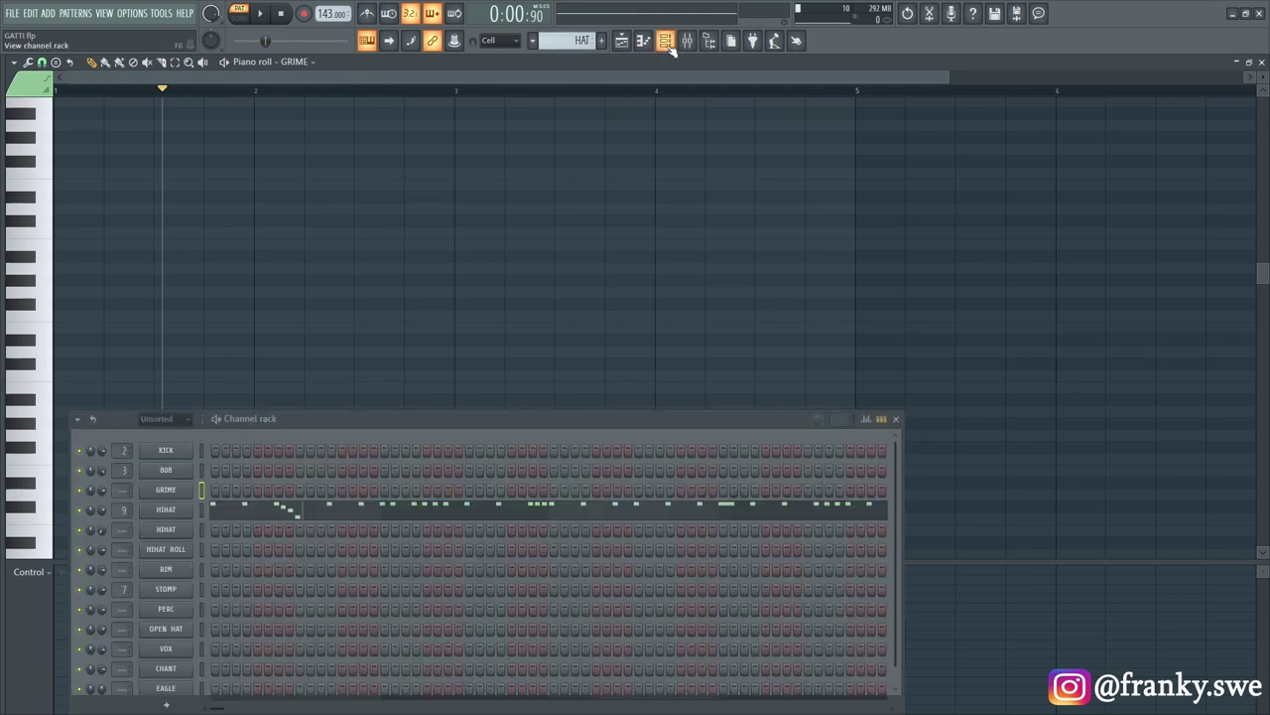
right_click(179, 508)
click(203, 512)
scroll(265, 464, down, 5)
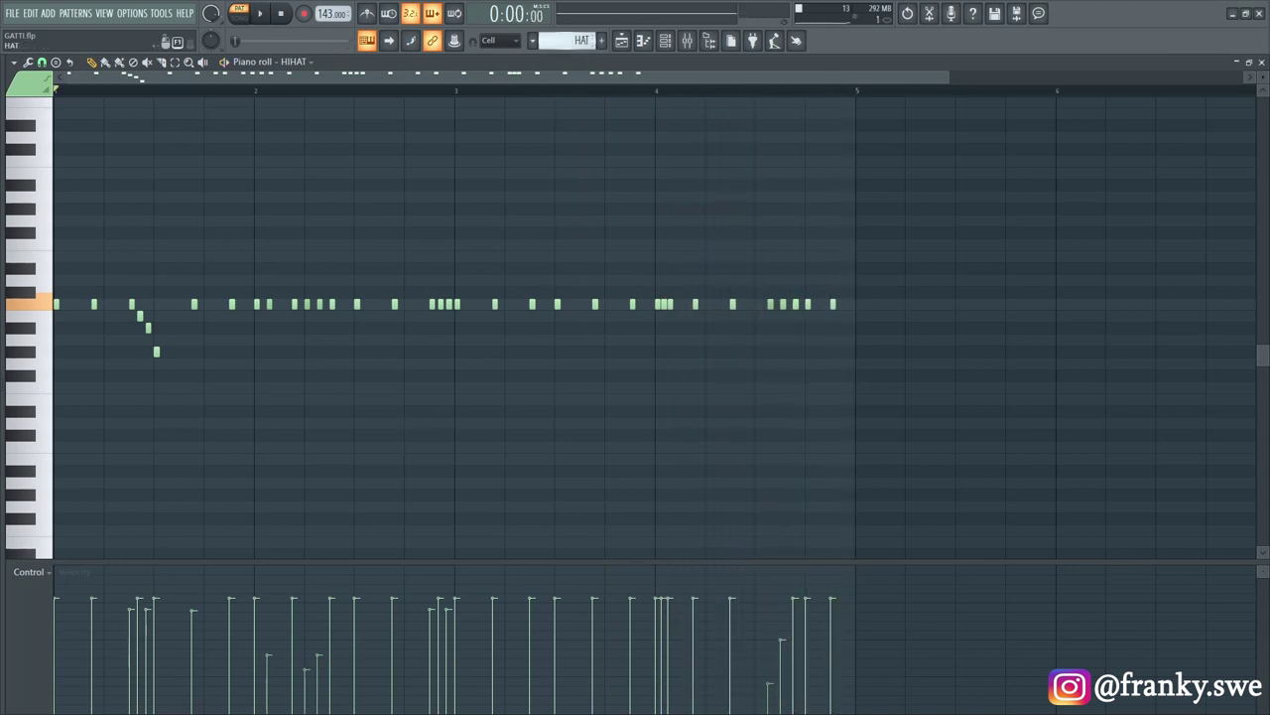
key(space)
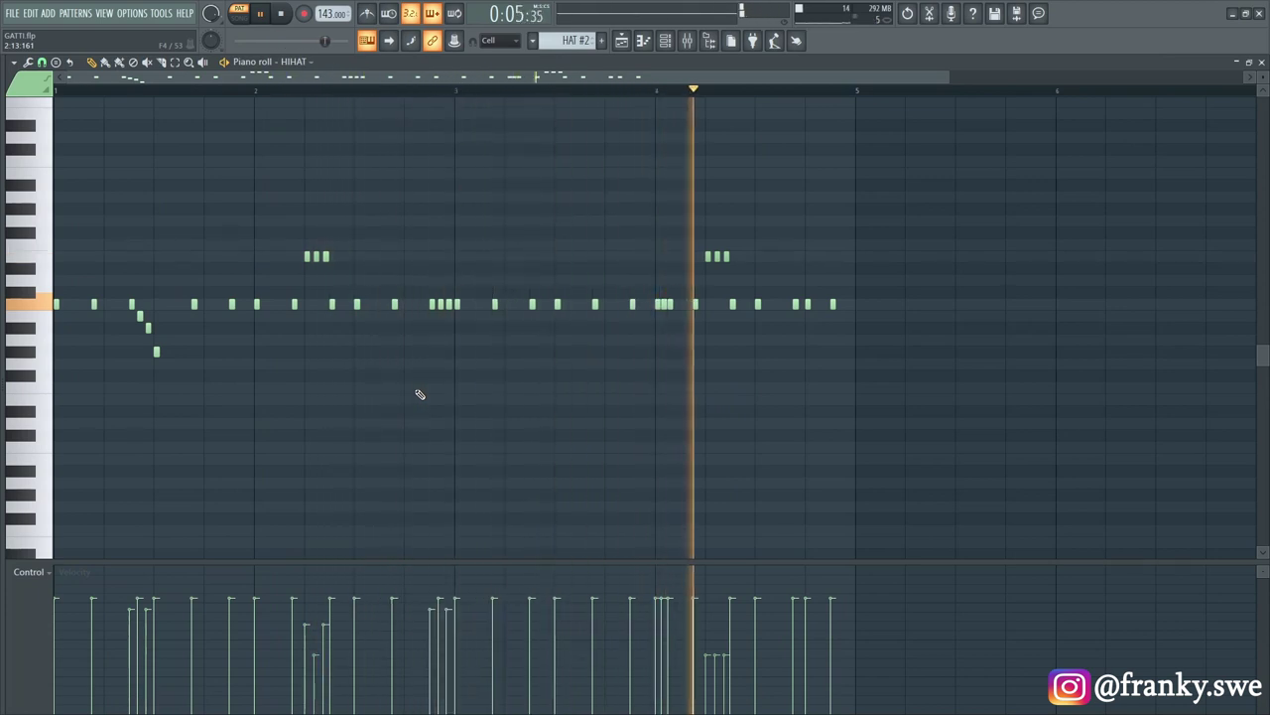
key(space)
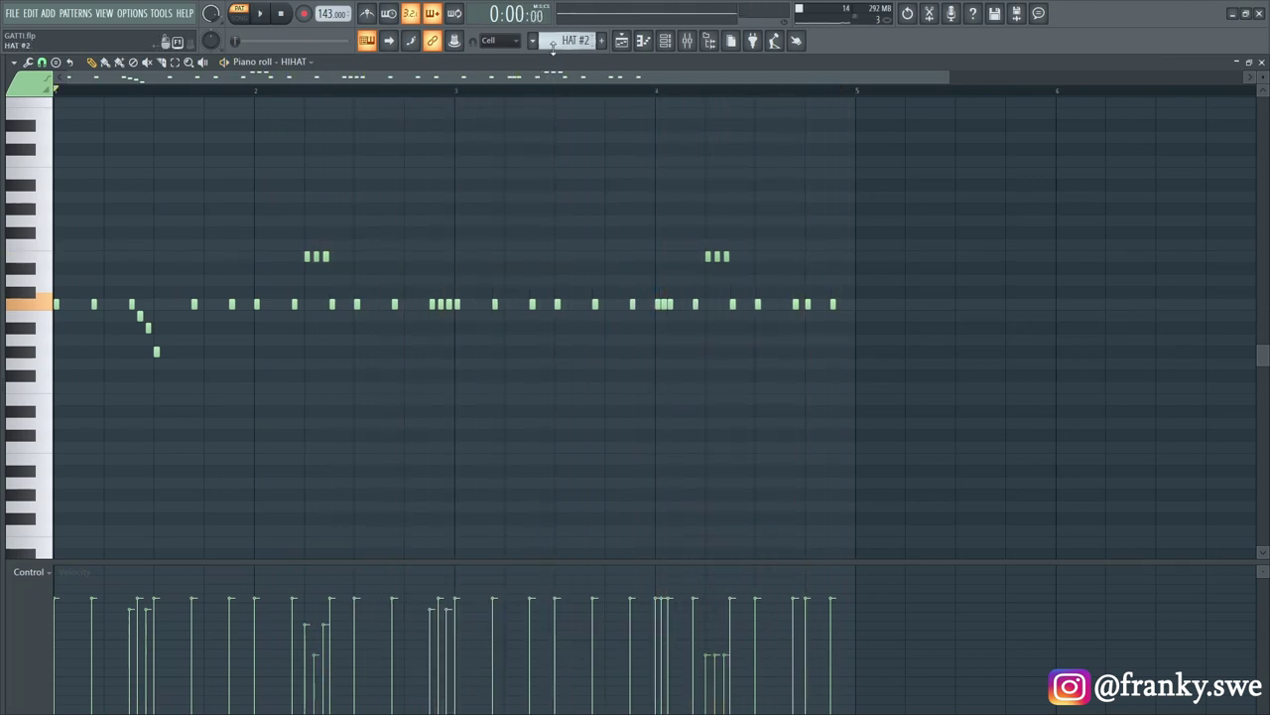
- Select the HAT #3 pattern, open the second HIHAT channel in the piano roll and play it
scroll(553, 44, down, 1)
click(651, 42)
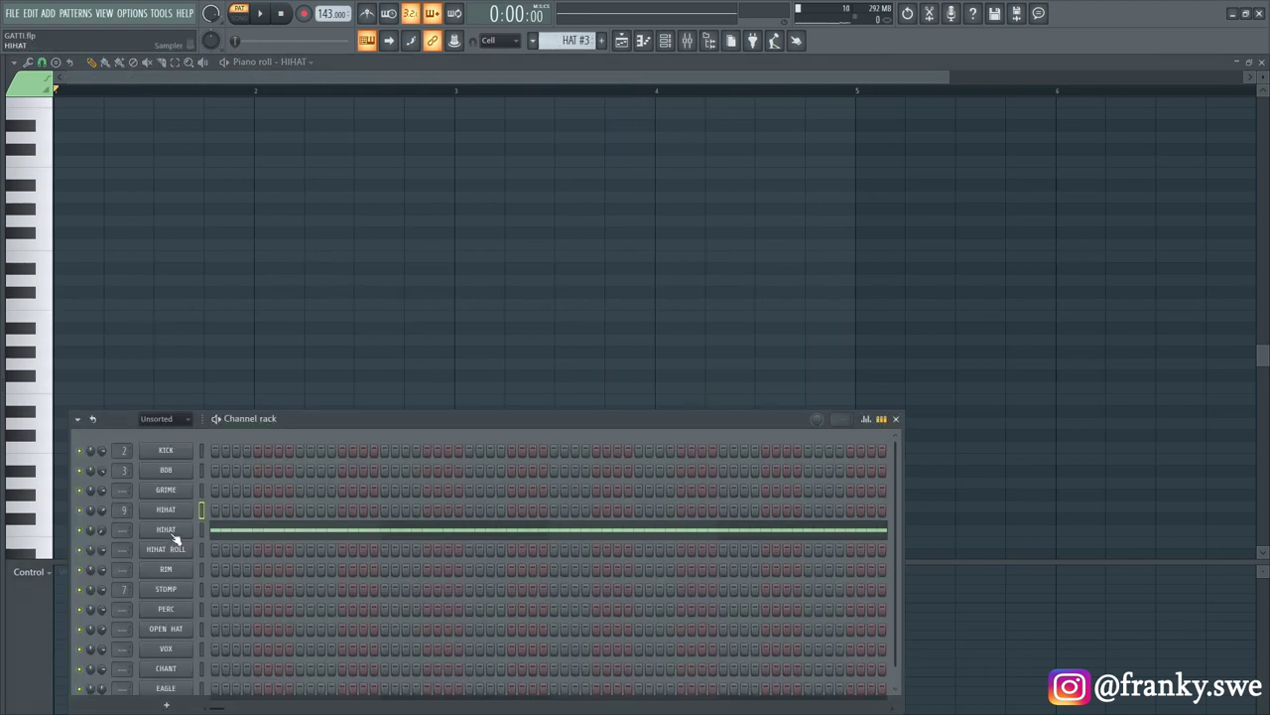
right_click(174, 536)
click(224, 527)
key(space)
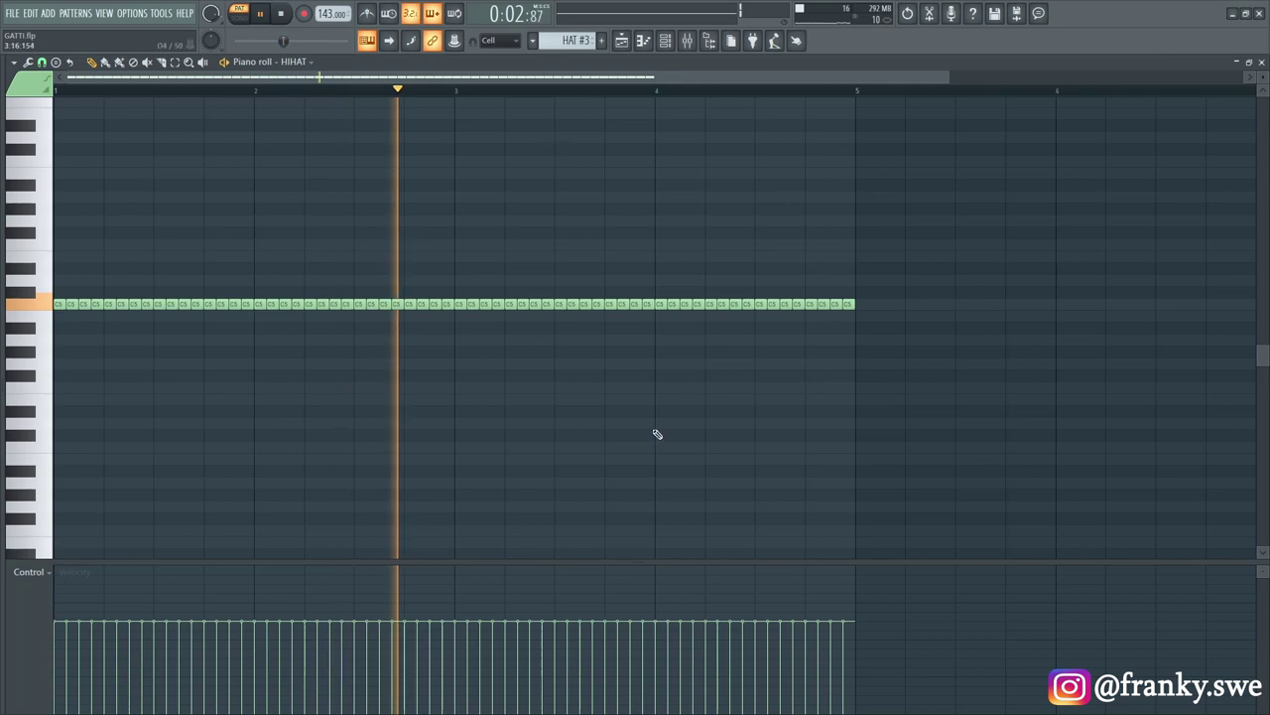
- Open the HIHAT ROLL channel in the piano roll and play the ROLL HAT and ROLL HAT #2 patterns
drag(574, 37, 573, 28)
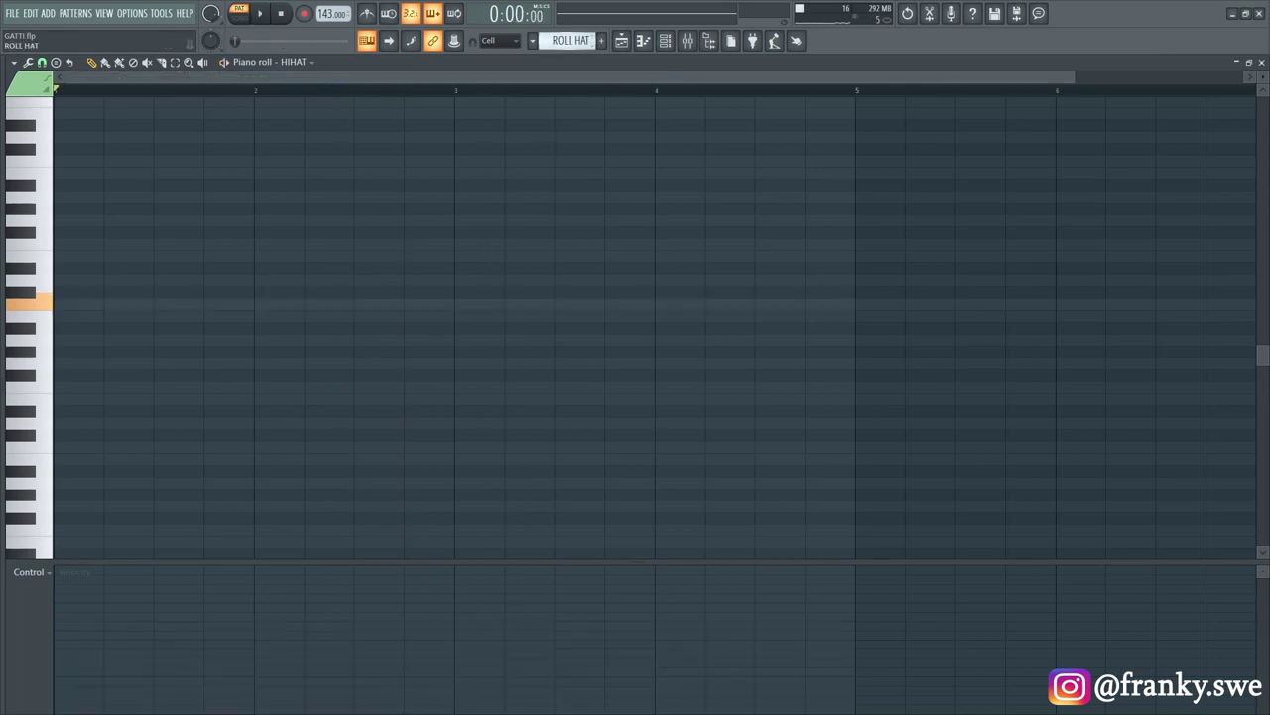
click(664, 41)
right_click(169, 546)
click(253, 526)
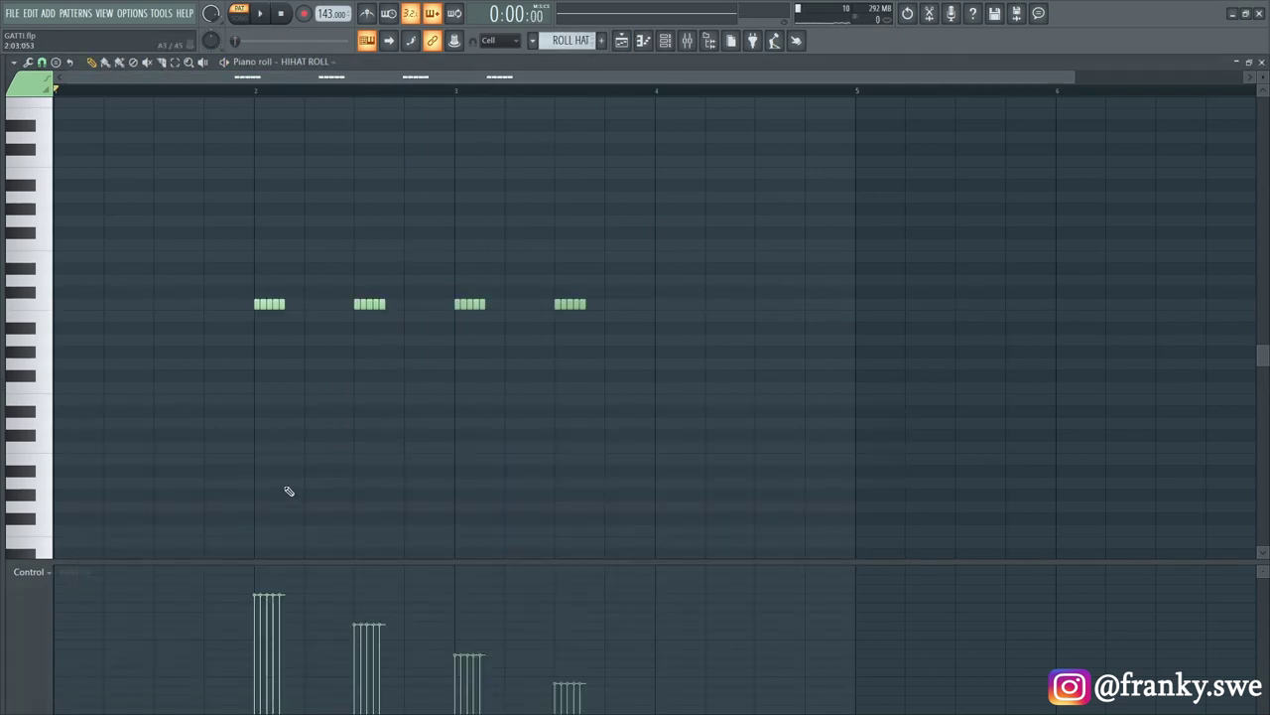
key(space)
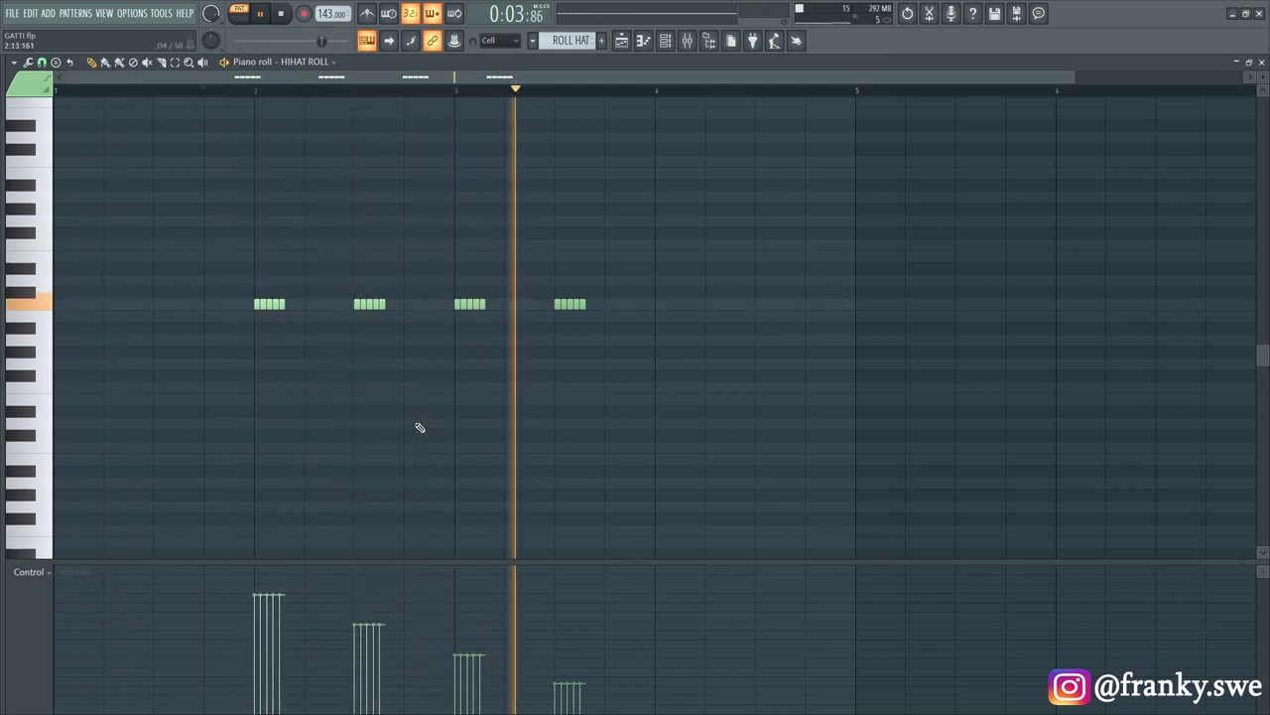
key(space)
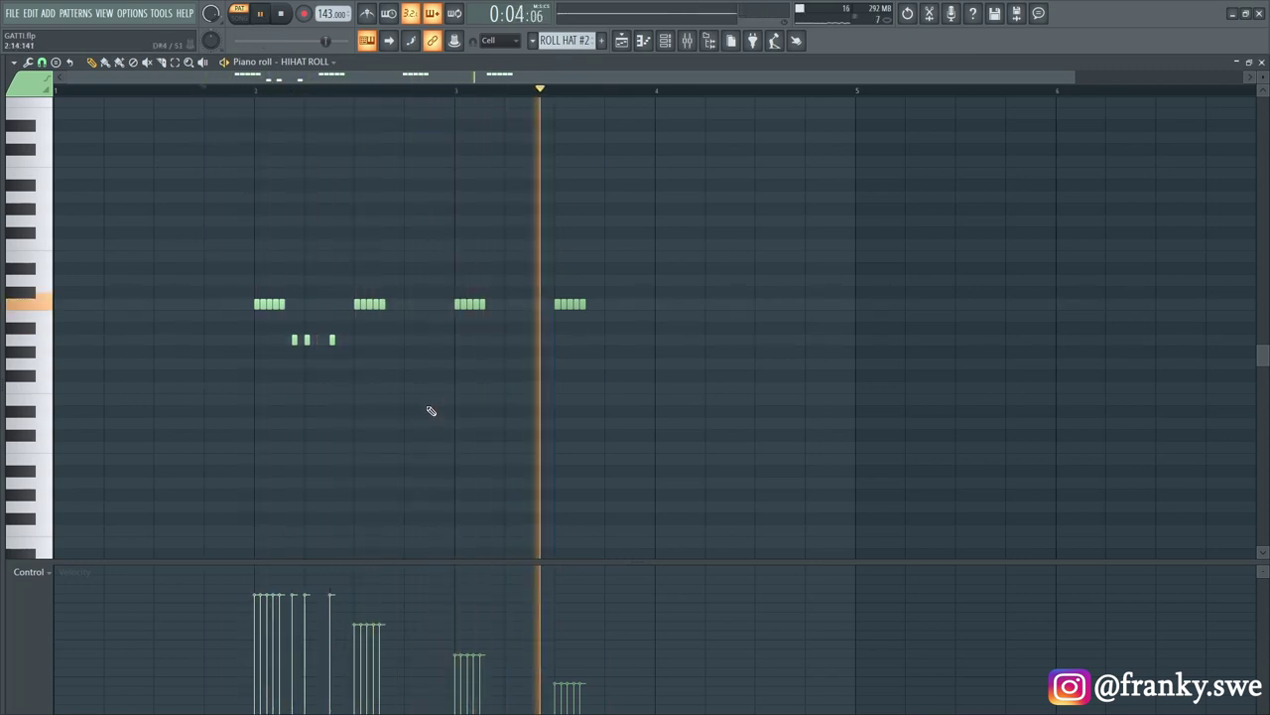
key(space)
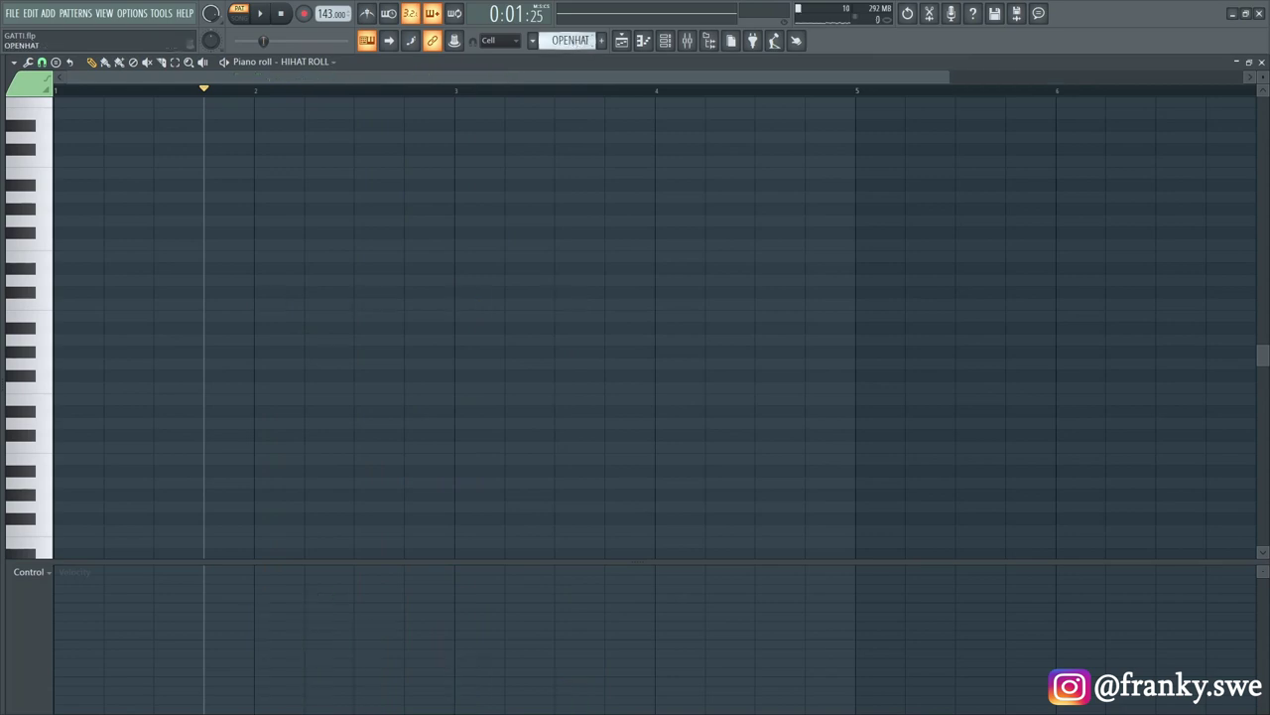
- Open the OPENHAT pattern's OPEN HAT channel in the piano roll to review its notes
click(665, 40)
right_click(169, 627)
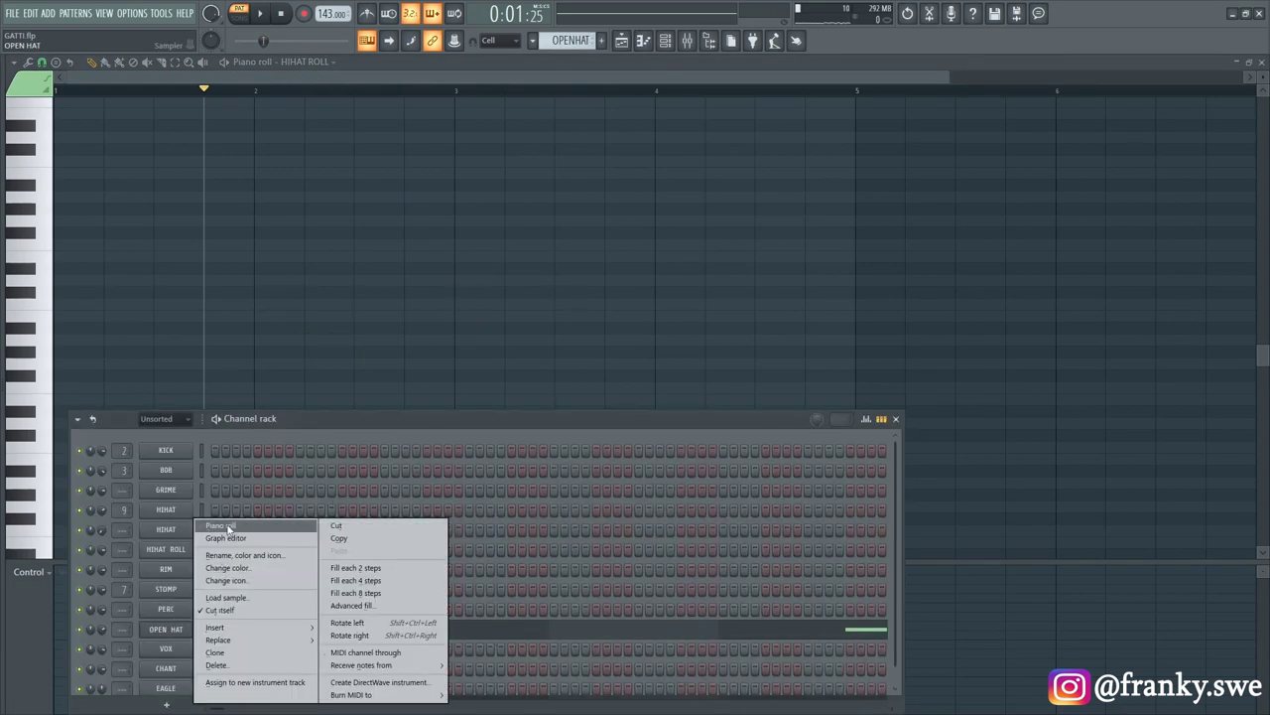
click(228, 527)
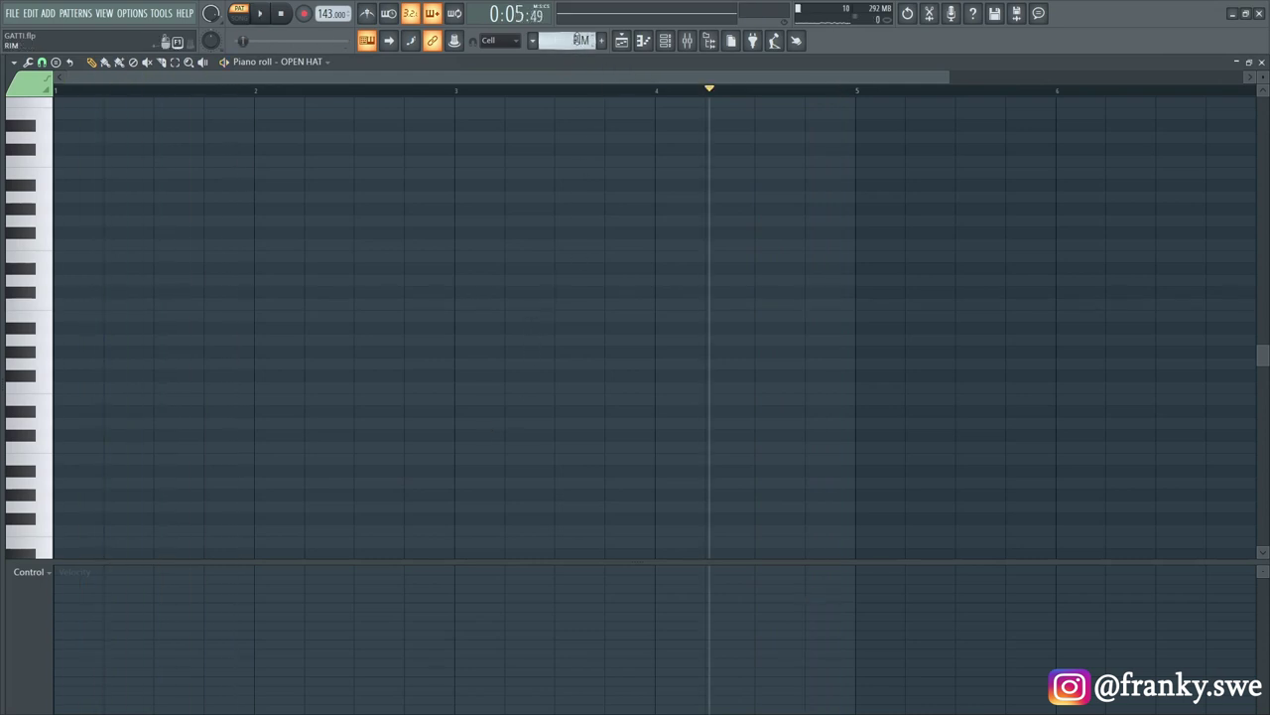
- Open the RIM channel in the piano roll and review the RIM and RIM #2 patterns
click(664, 39)
right_click(168, 559)
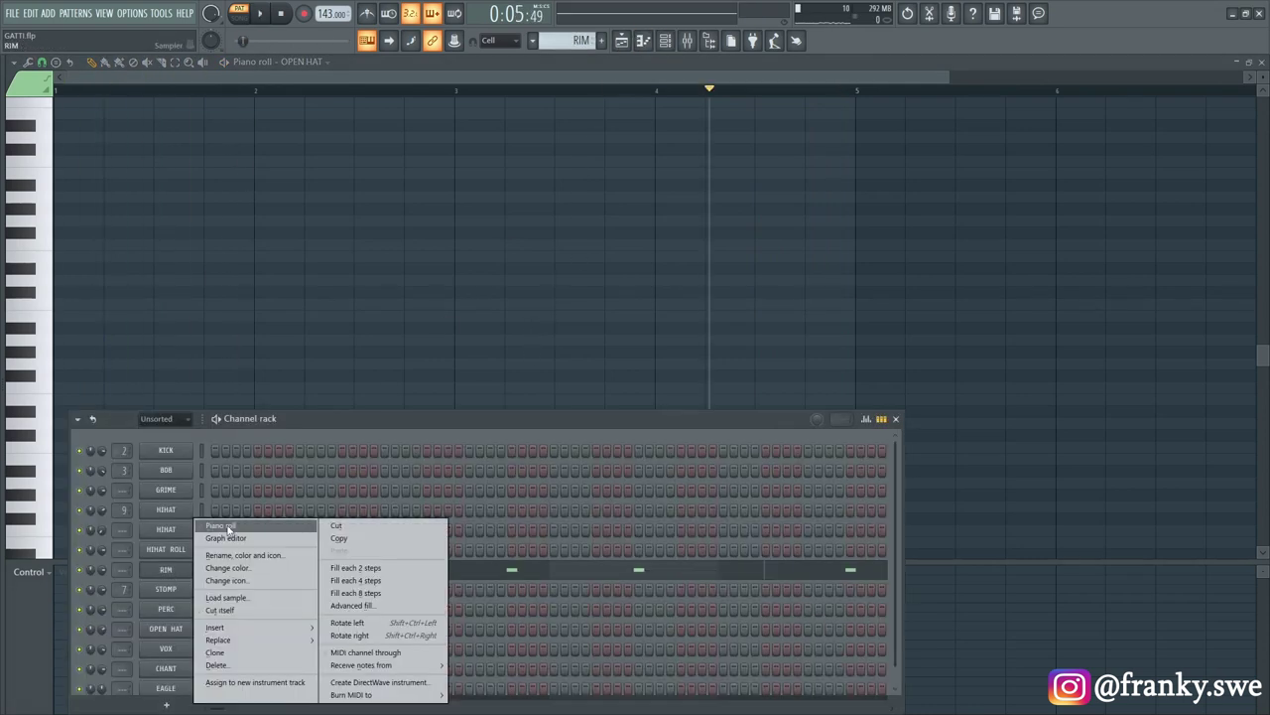
click(231, 527)
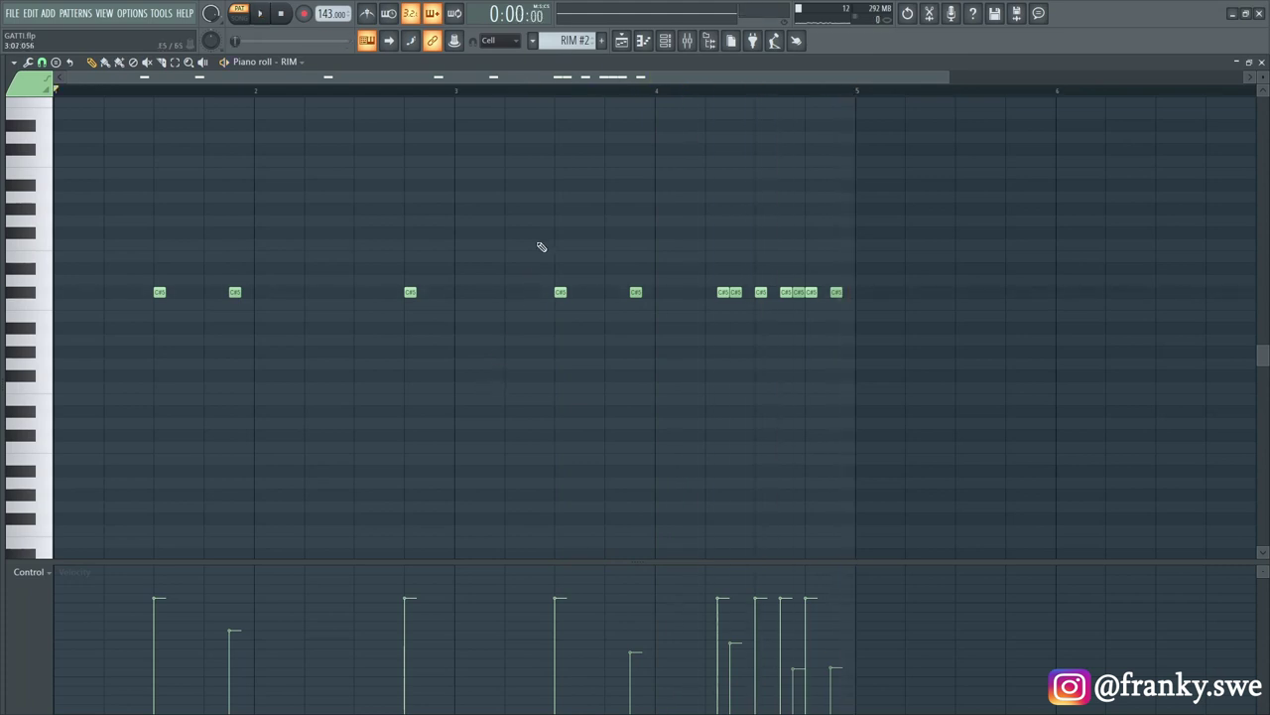
- Open the PERC channel in the piano roll and play its pattern from bar 4
click(667, 48)
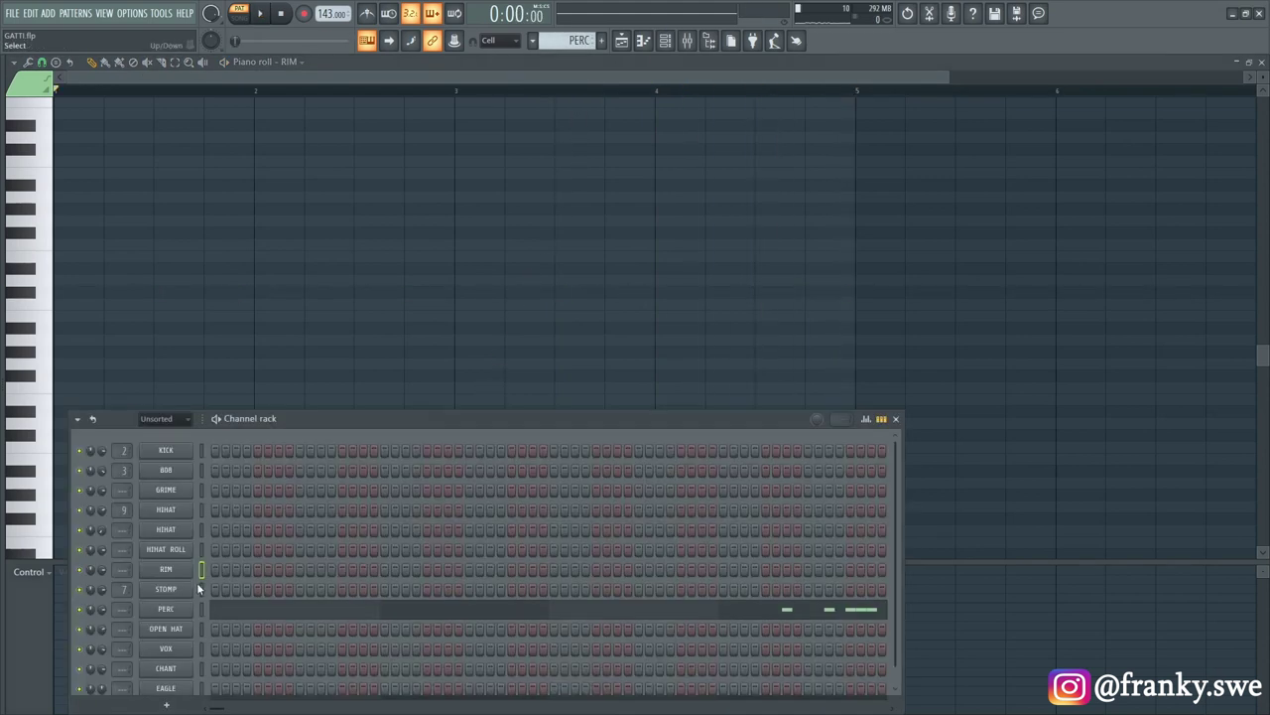
right_click(188, 567)
click(227, 526)
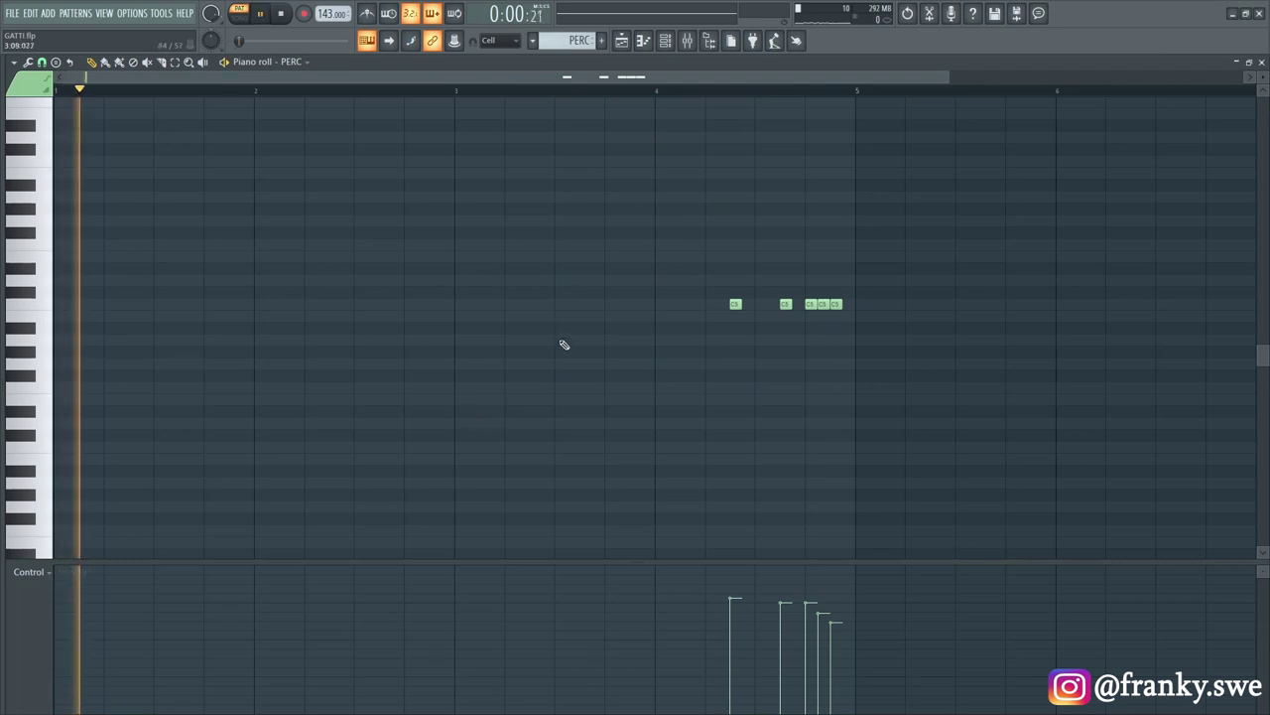
click(675, 91)
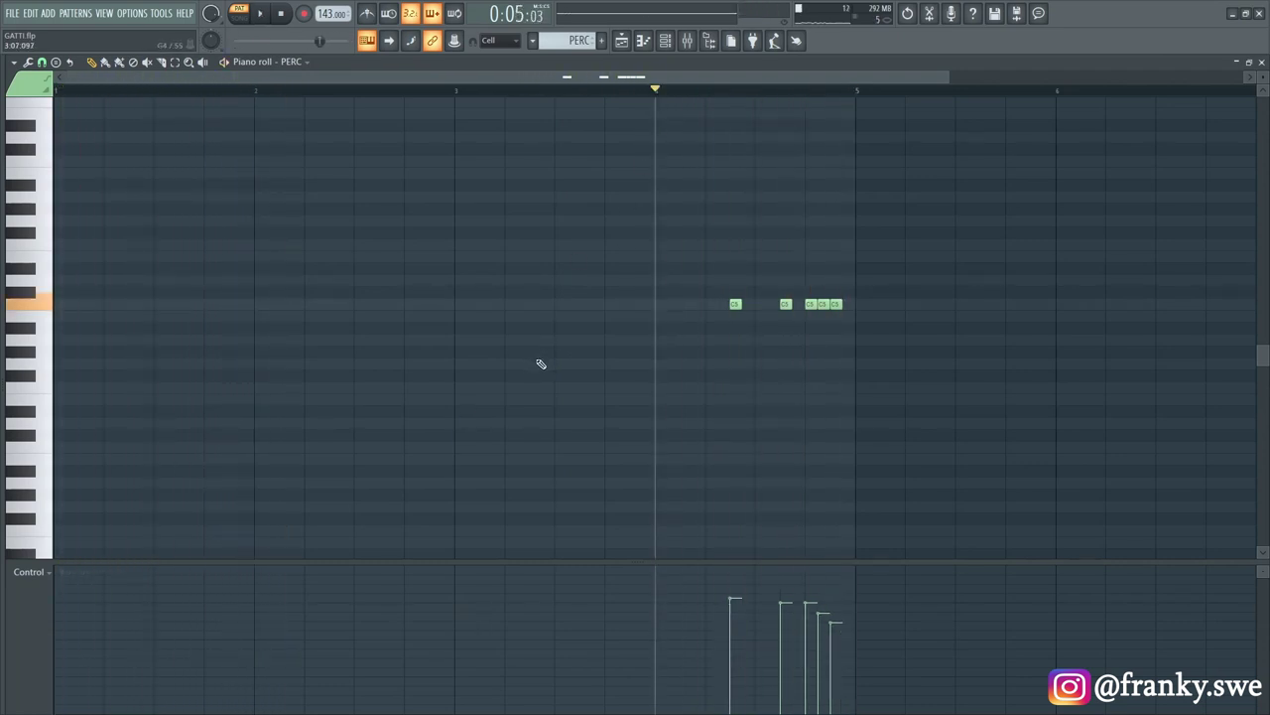
- Open the STOMP pattern's STOMP channel in the piano roll to review its notes
click(647, 42)
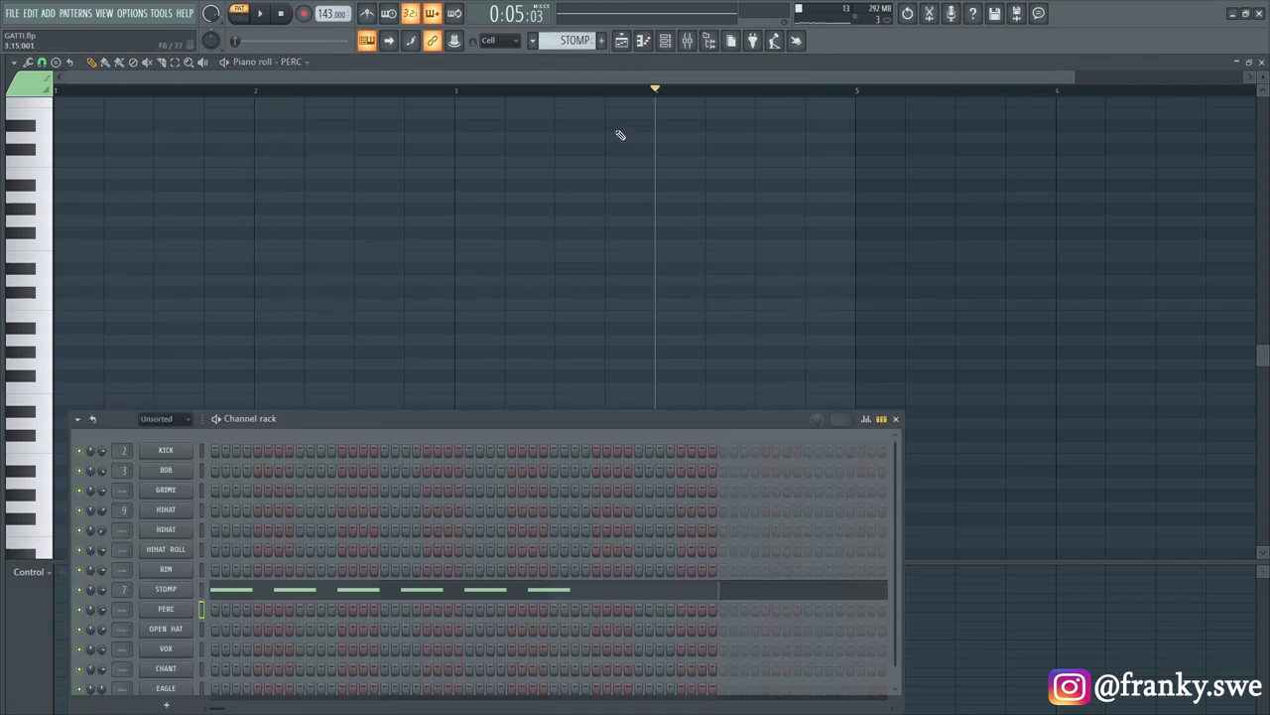
right_click(196, 589)
click(227, 529)
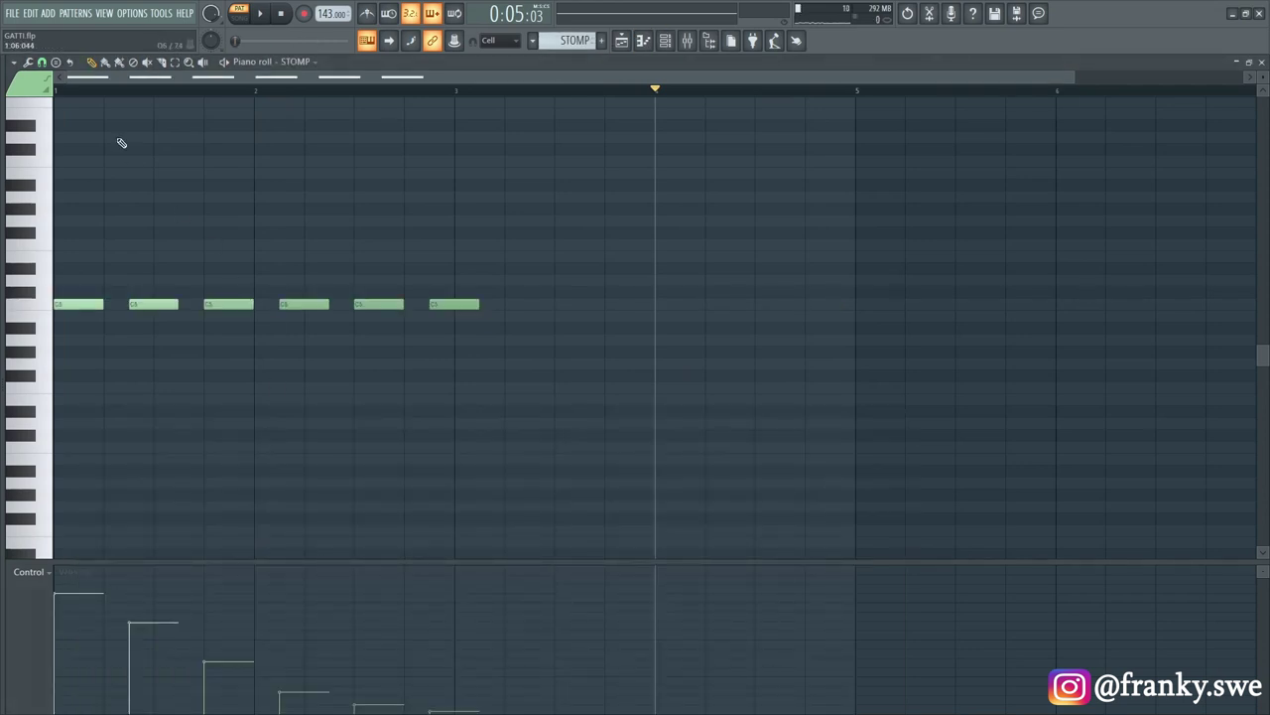
- Play the STOMP pattern and its STOMP #2 variation in the piano roll
key(space)
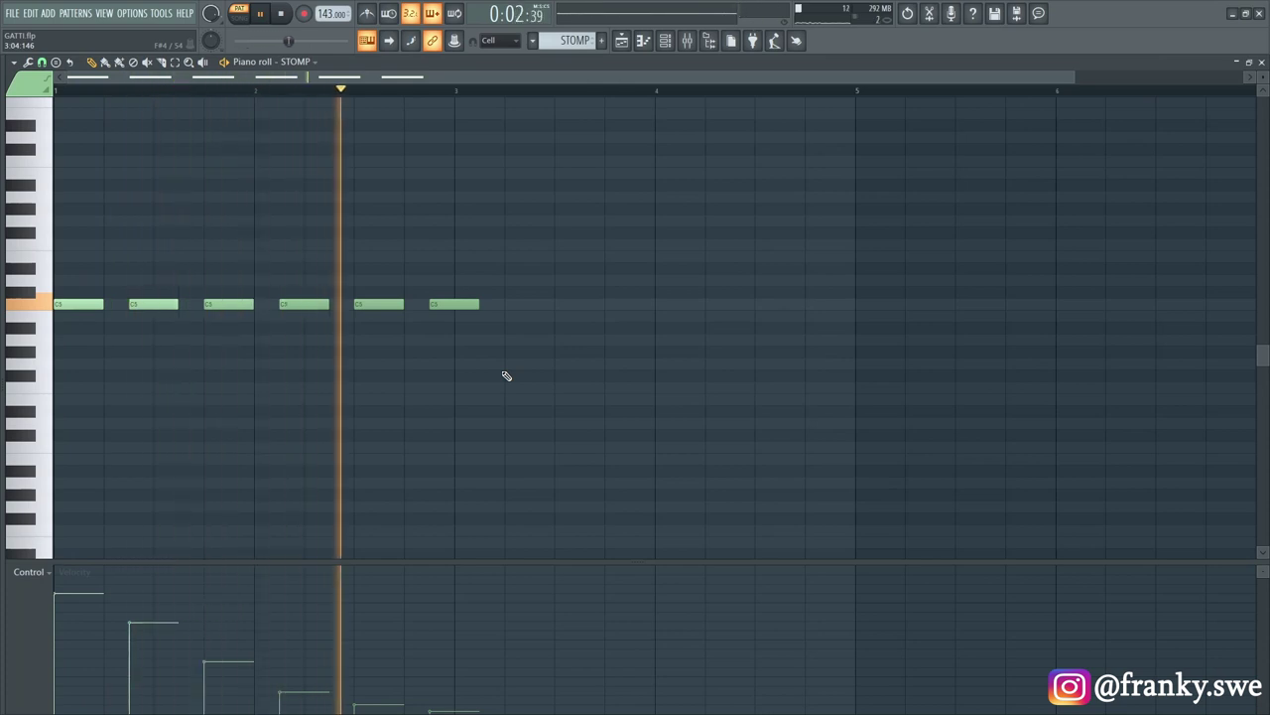
key(space)
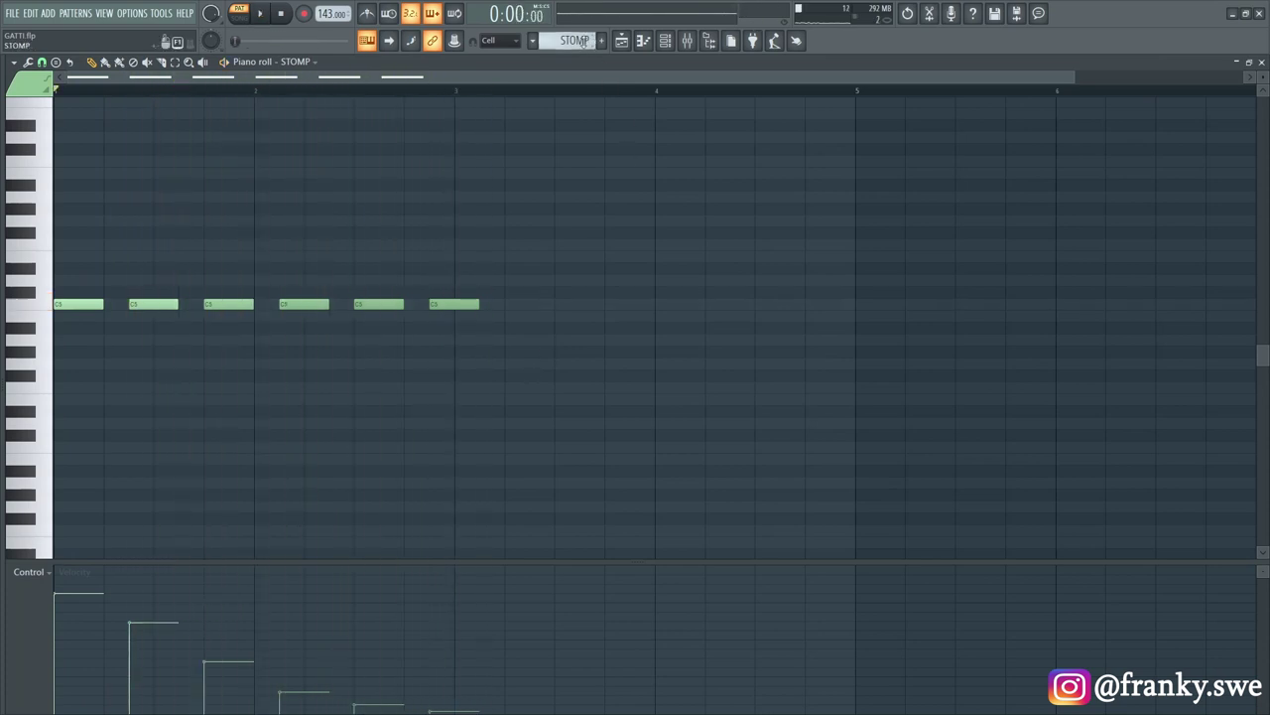
scroll(586, 41, down, 1)
key(space)
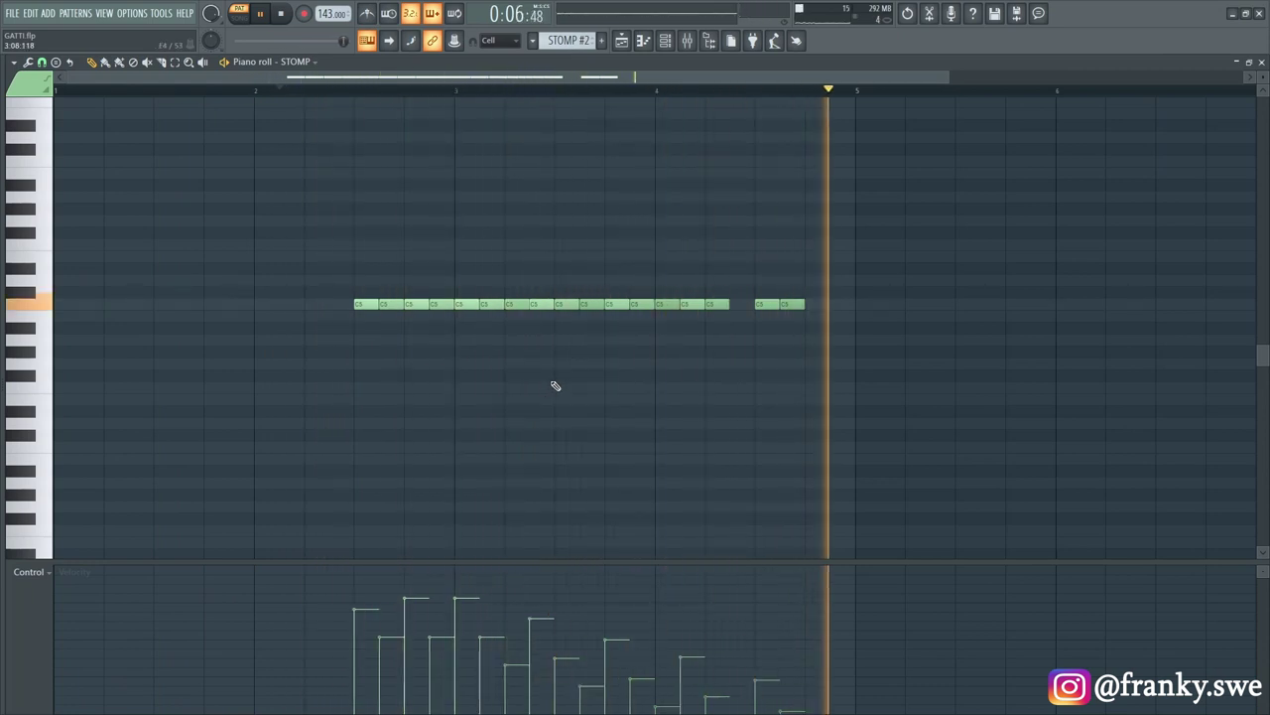
key(space)
scroll(565, 40, down, 1)
scroll(565, 40, up, 1)
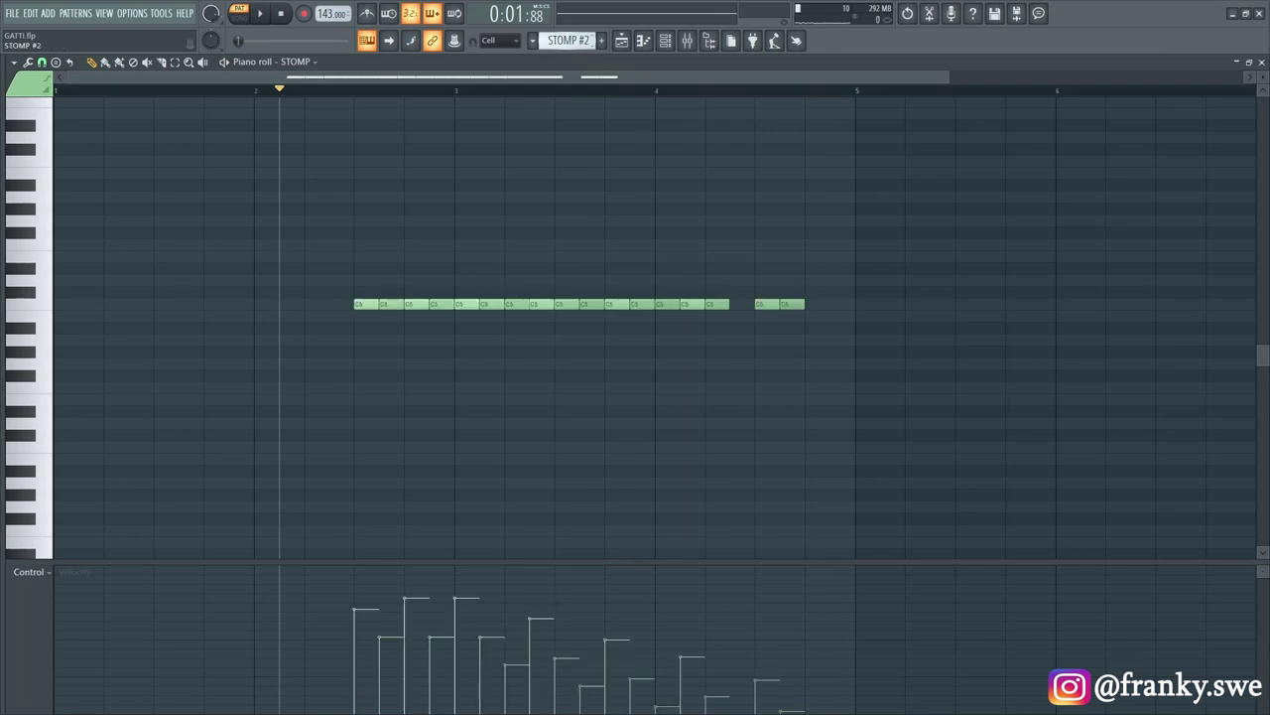
- Open the VOX channel of the first soprano vox pattern in the piano roll and play its melody
scroll(566, 39, down, 1)
click(665, 40)
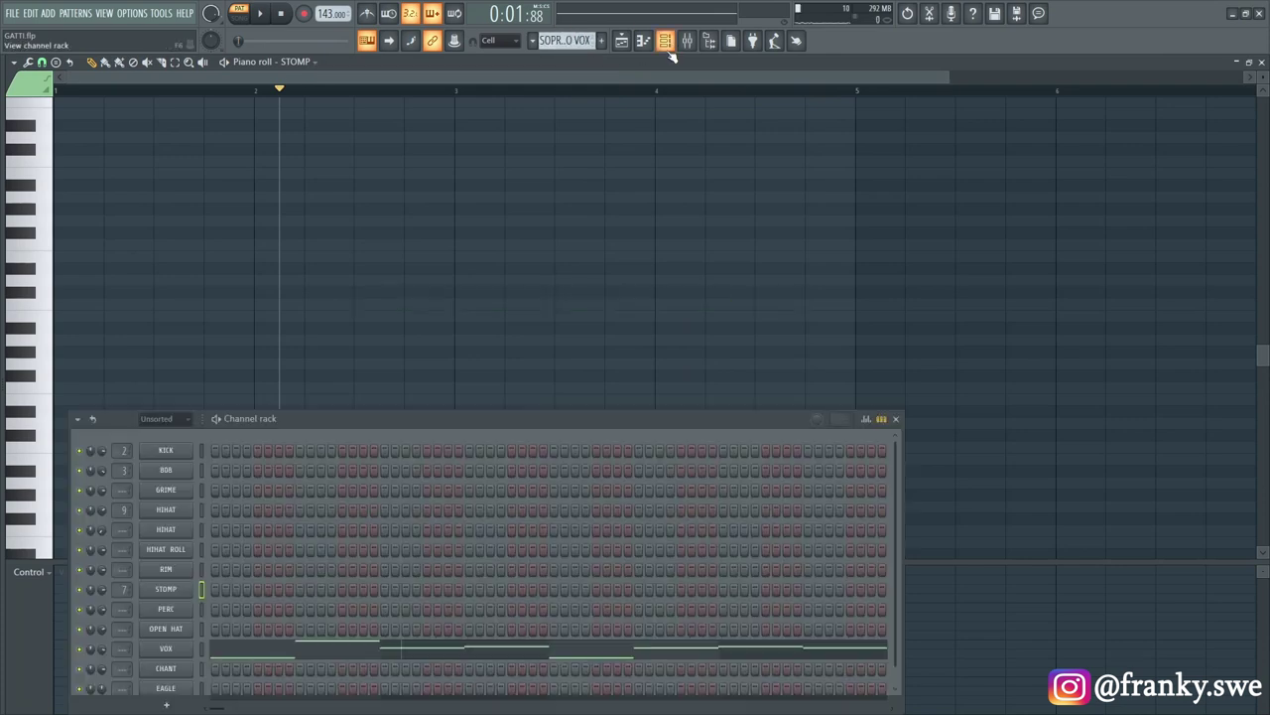
right_click(166, 647)
click(242, 540)
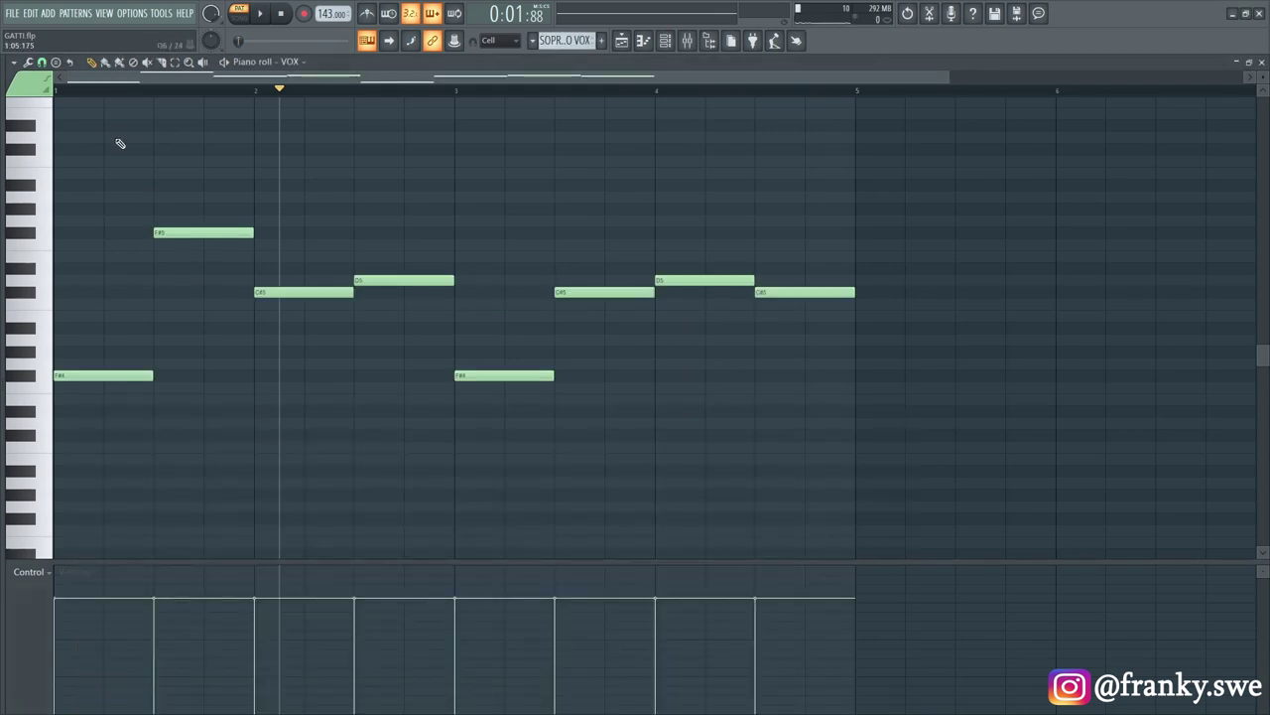
key(space)
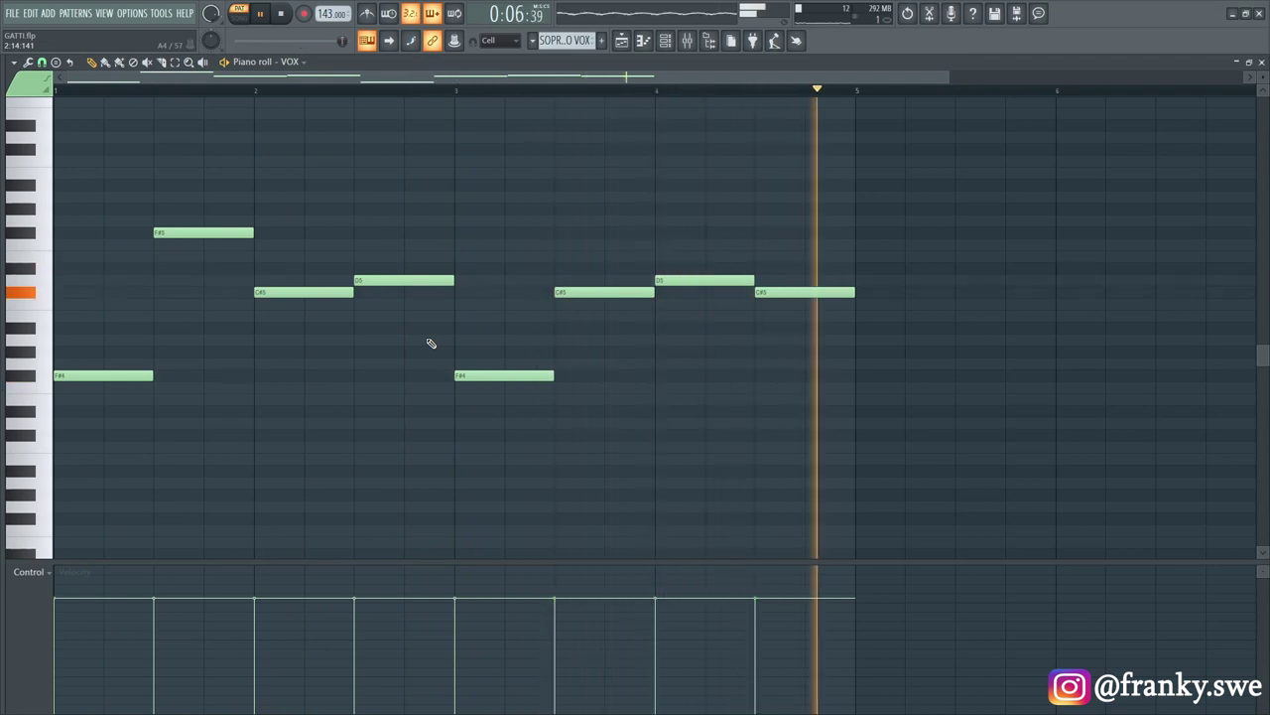
key(space)
- Switch to the #2 variation of the soprano vox pattern and play it
scroll(567, 46, down, 1)
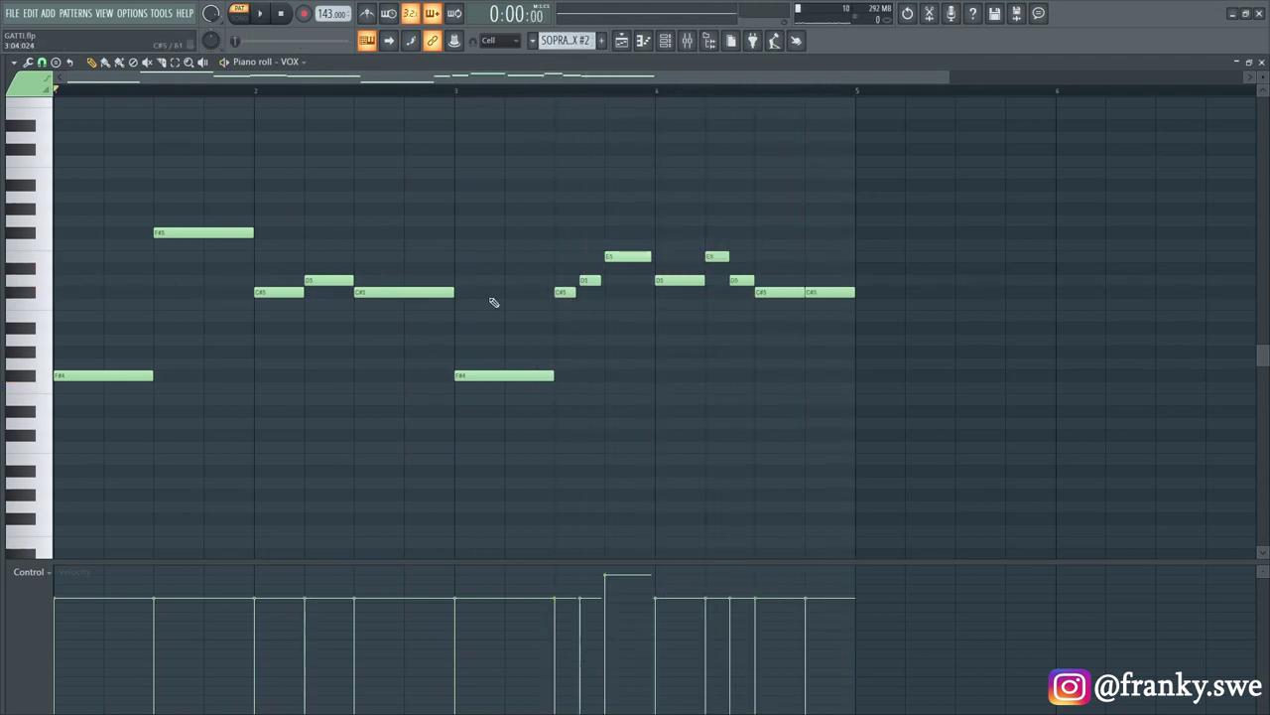
key(space)
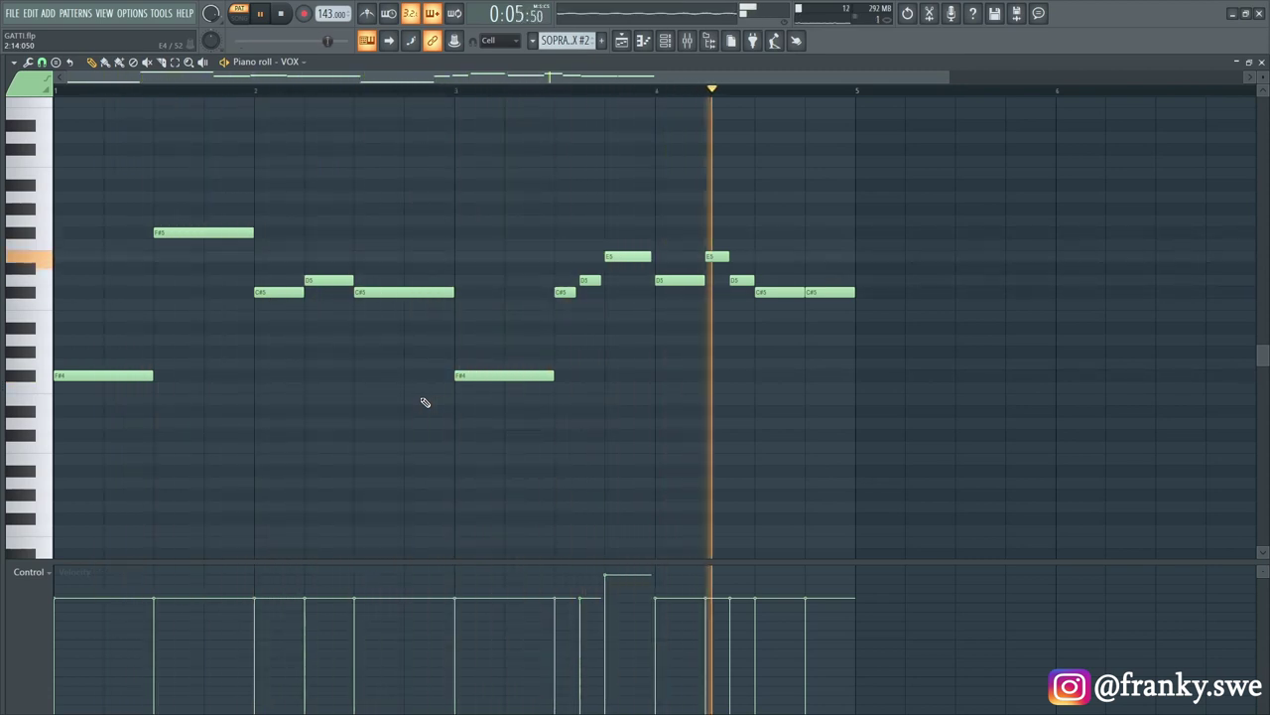
key(space)
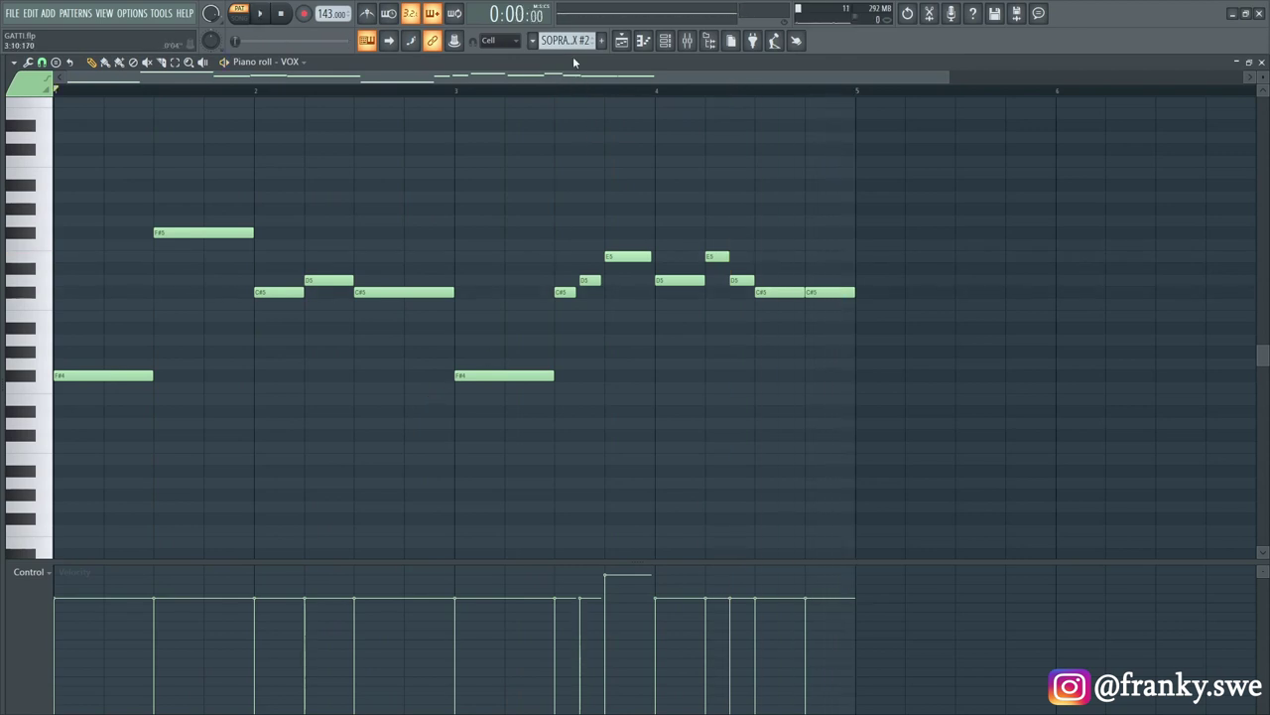
- Open the CHANT pattern's CHANT channel in the piano roll and play its single note
drag(574, 42, 574, 52)
key(F6)
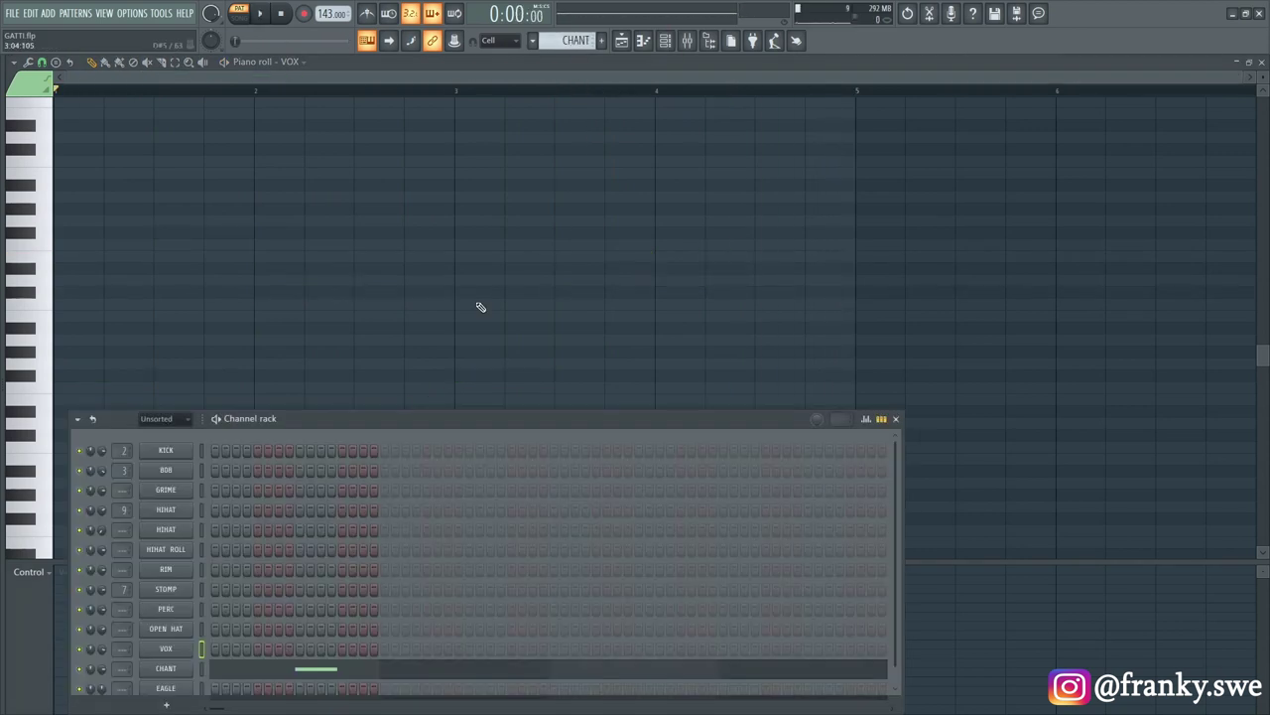
right_click(183, 669)
click(247, 530)
key(space)
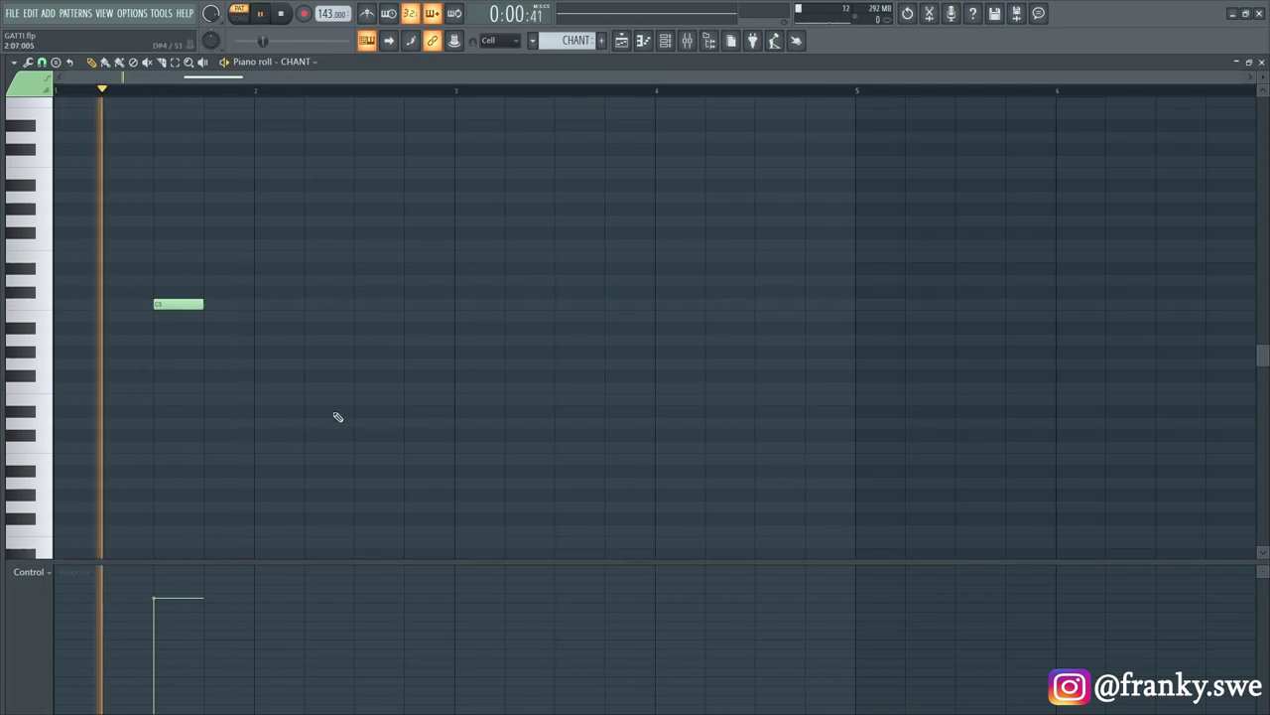
key(space)
- Open the HAWK pattern's EAGLE channel in the piano roll and play its notes
click(665, 40)
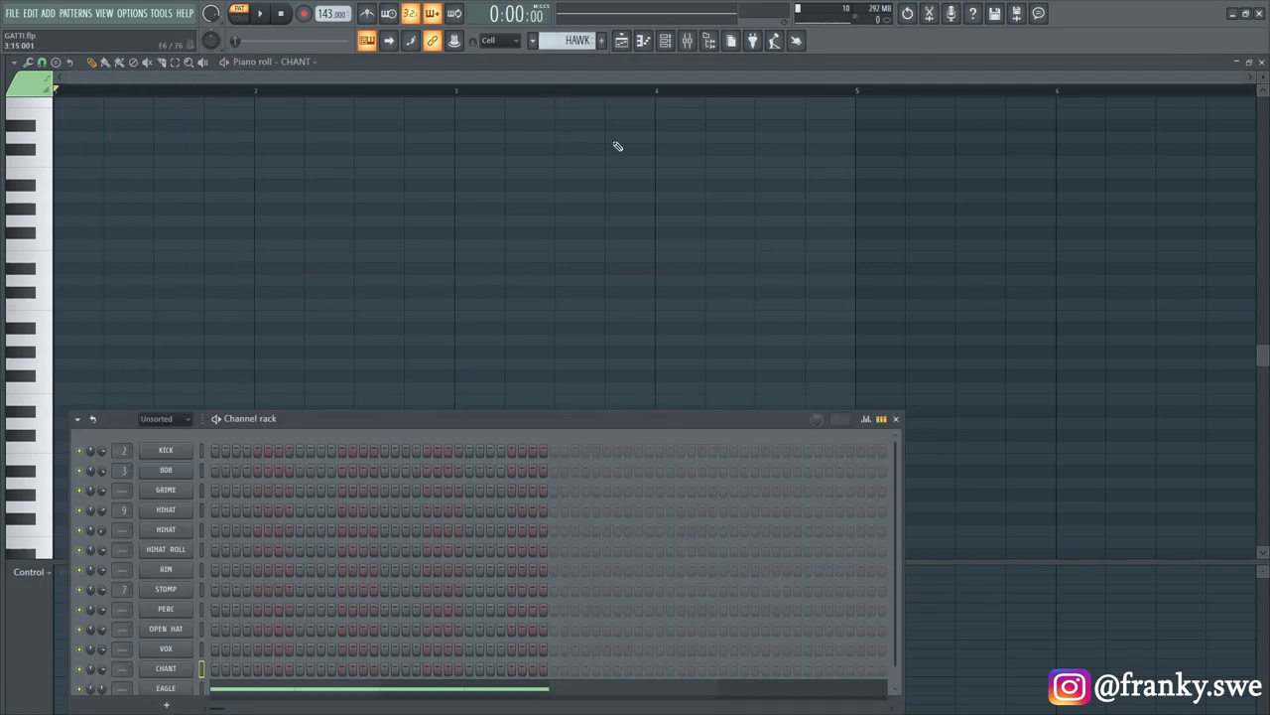
right_click(175, 691)
click(229, 525)
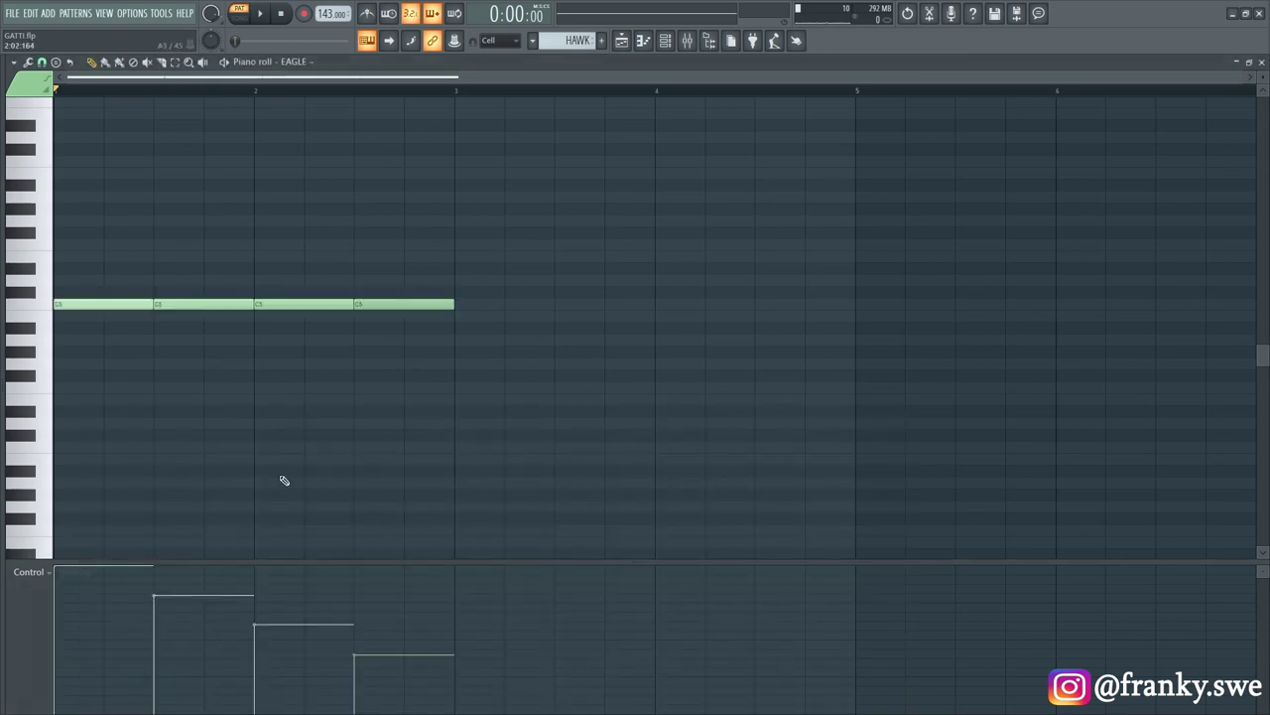
key(space)
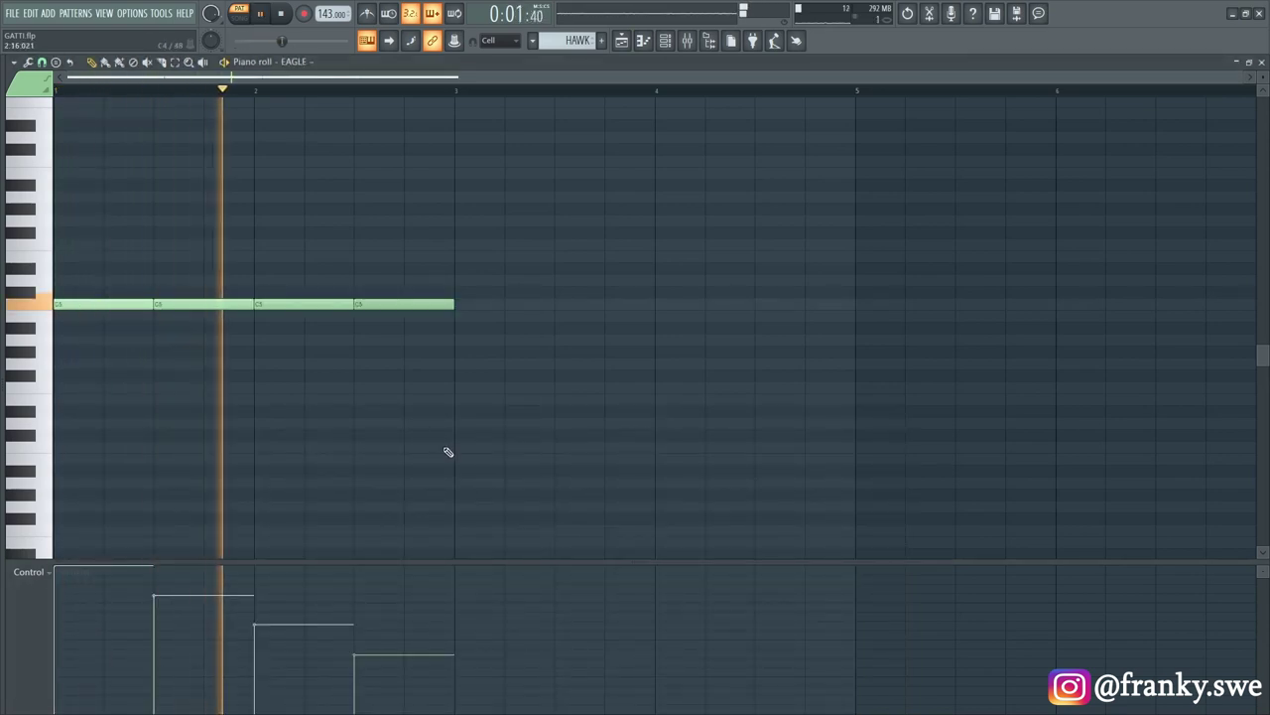
key(space)
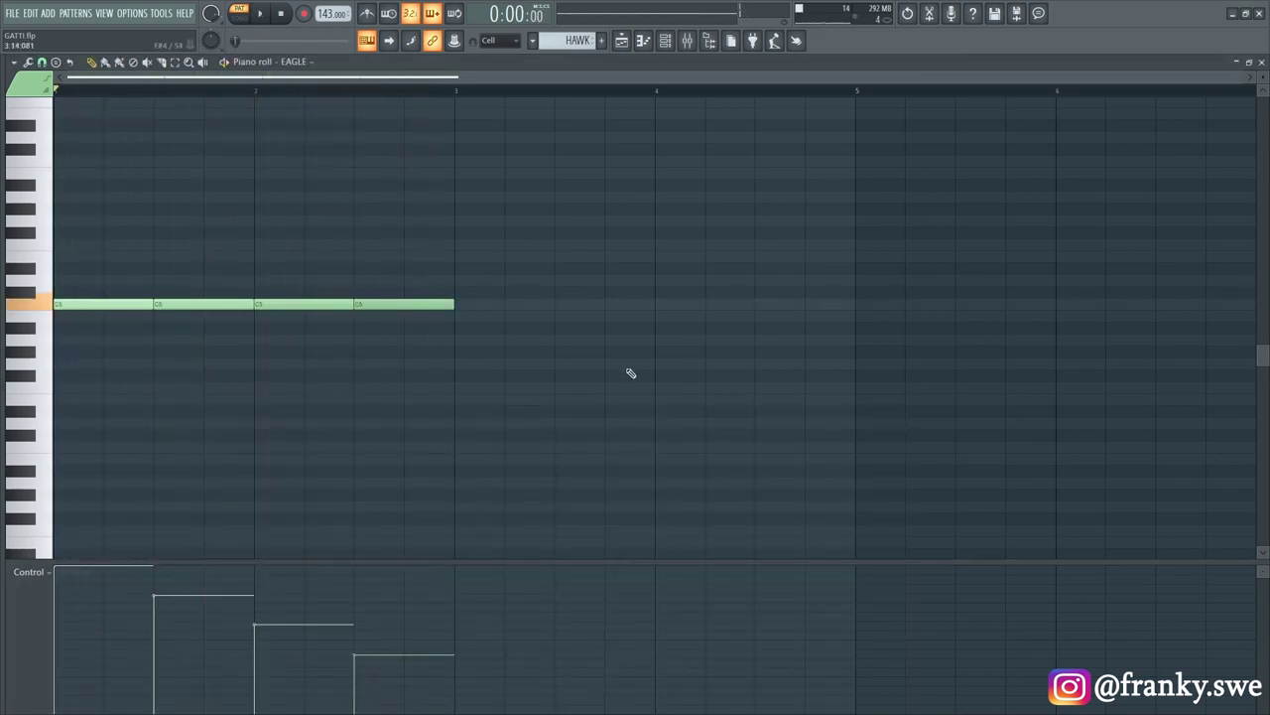
- Show the playlist, solo Track 13, and play its effect clips from bar 7 and from about bar 71
click(636, 44)
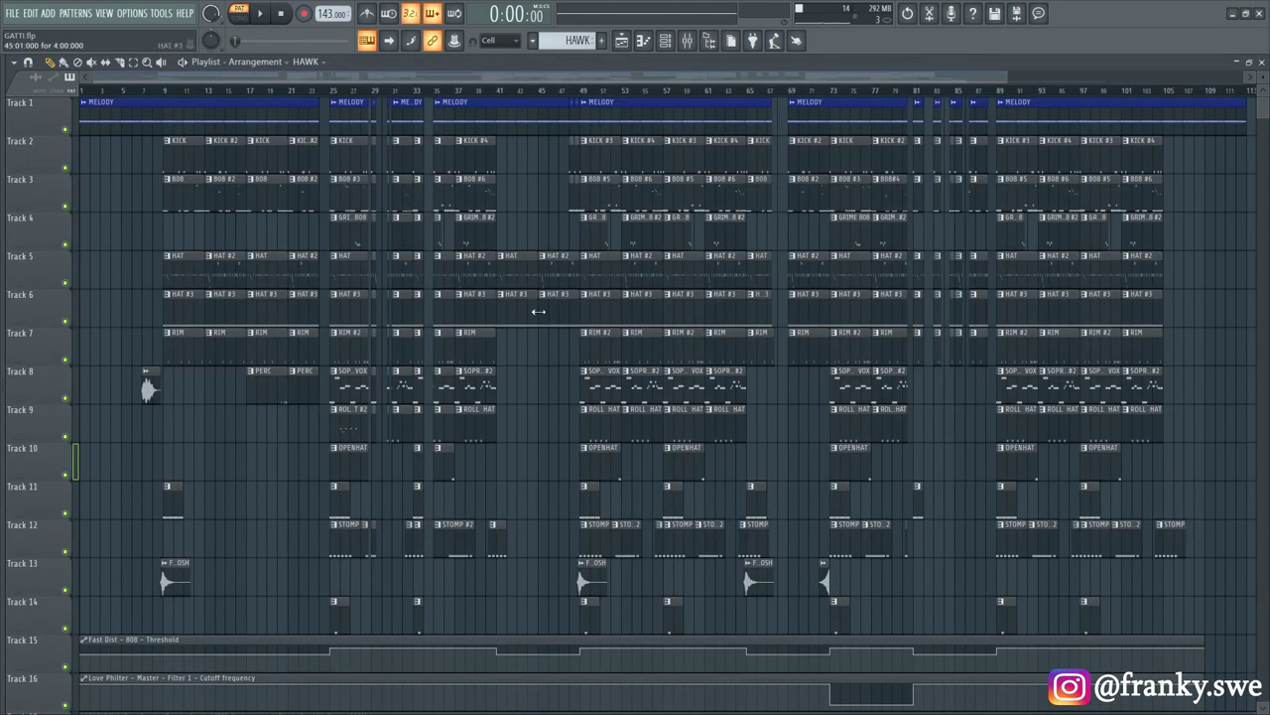
scroll(121, 532, down, 2)
right_click(70, 515)
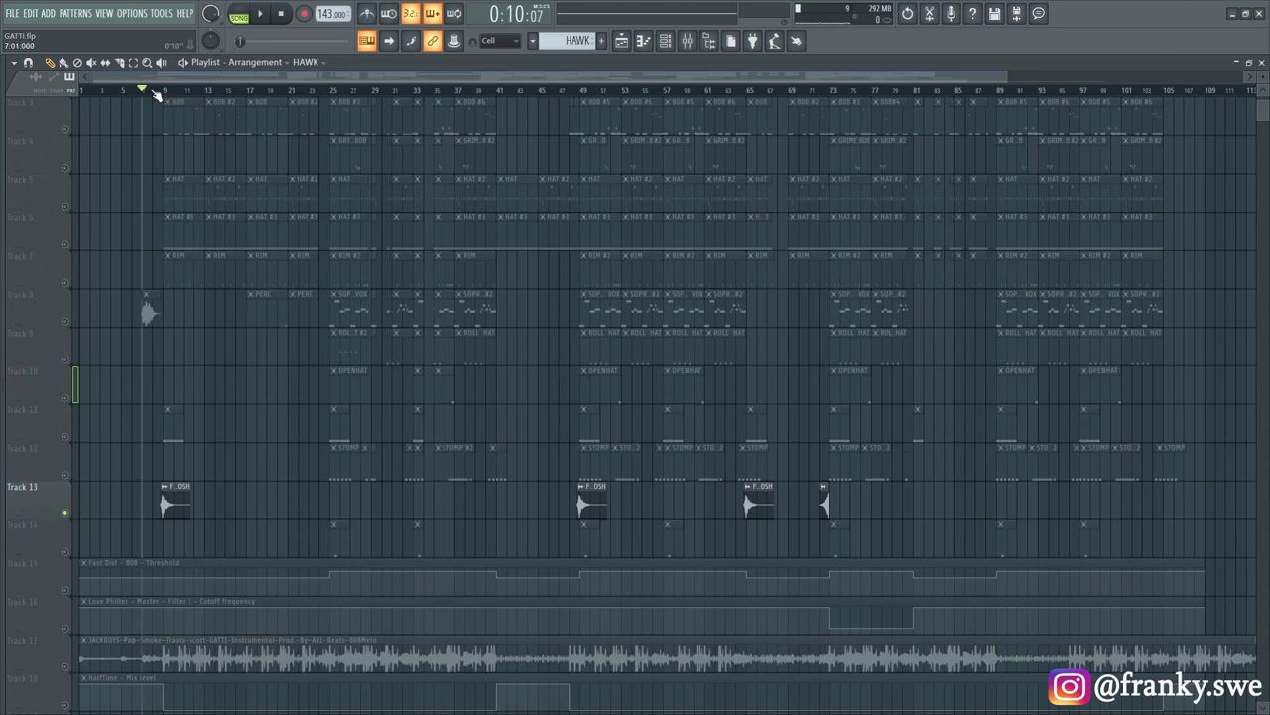
key(space)
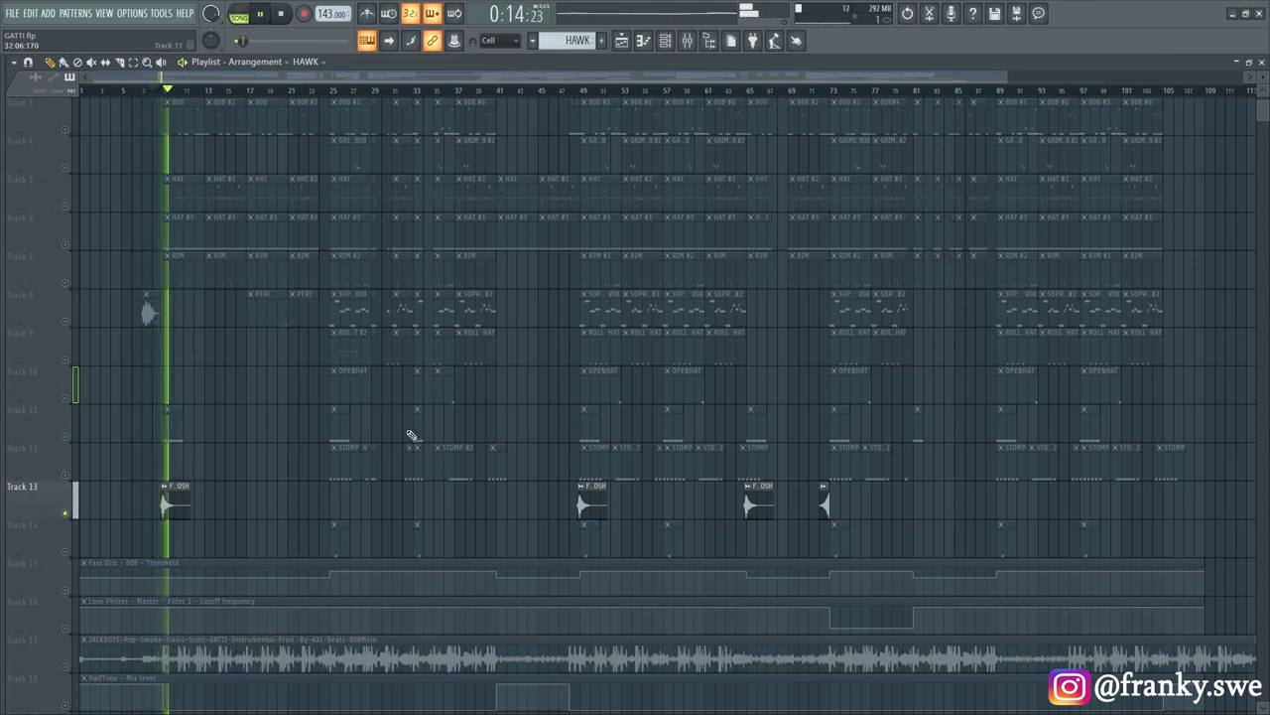
click(813, 92)
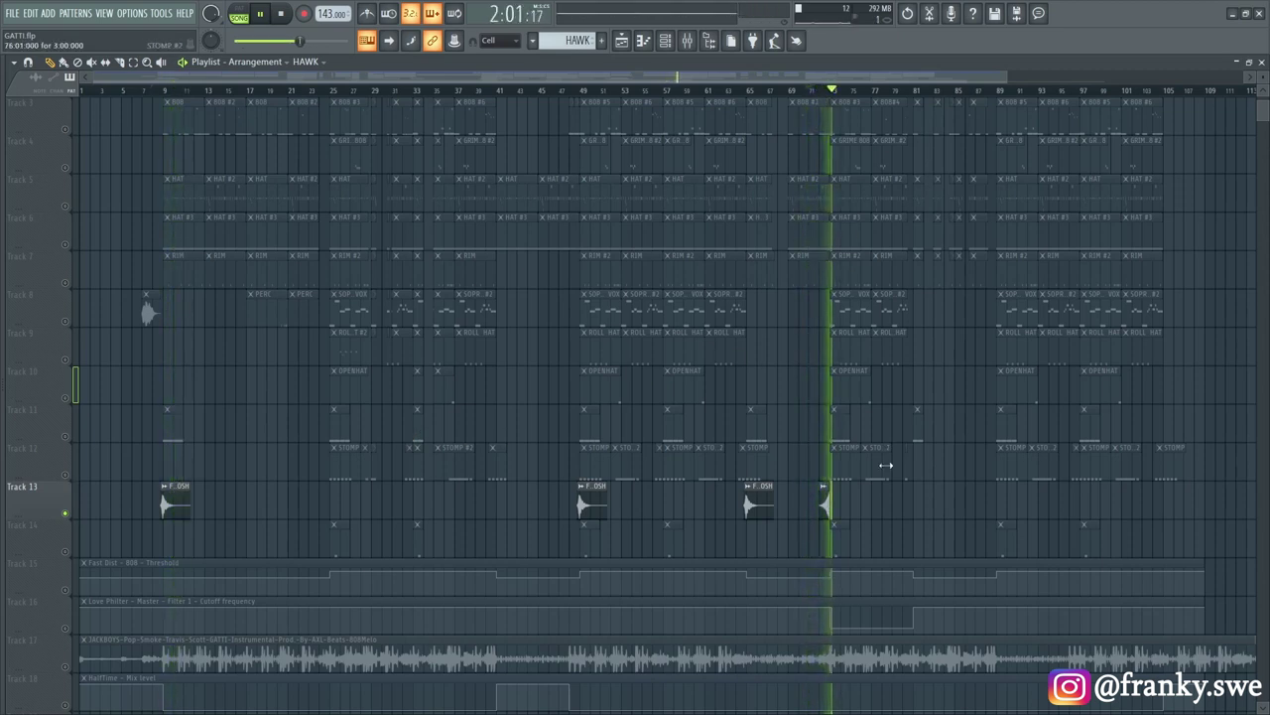
scroll(893, 466, up, 2)
key(space)
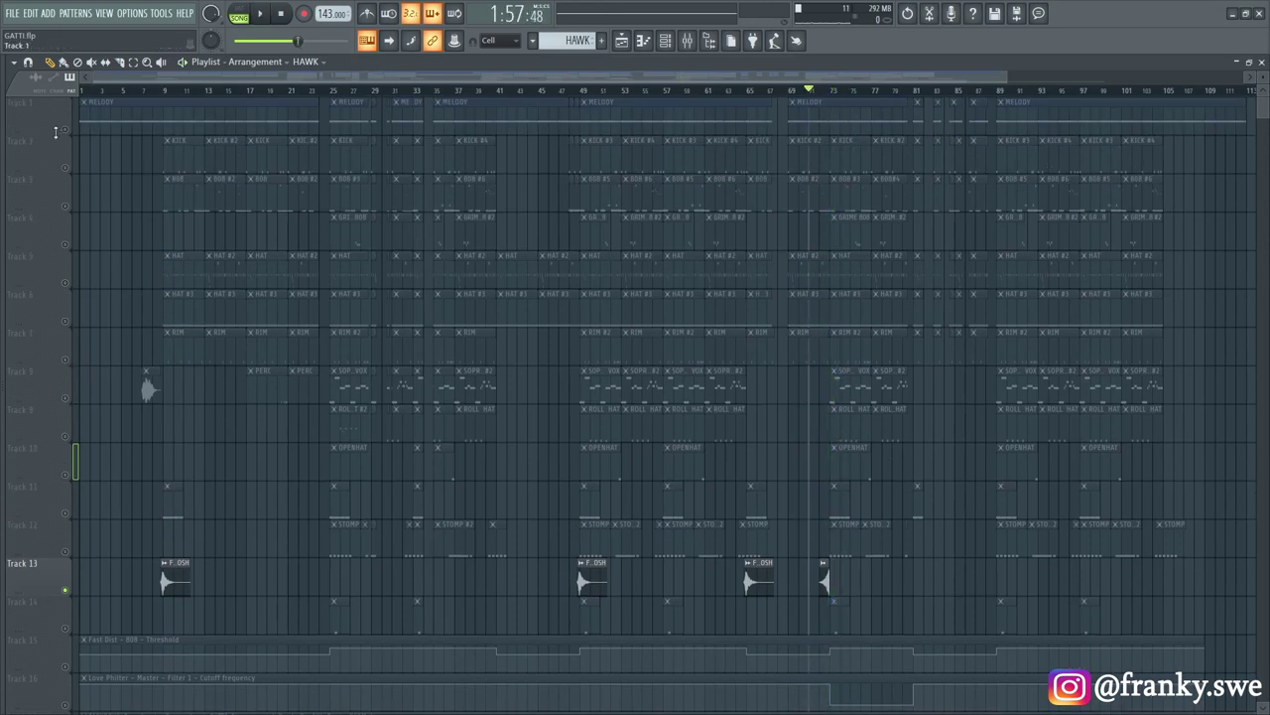
- Reactivate all playlist tracks and play the full arrangement through to the end of the melody
right_click(65, 130)
right_click(65, 130)
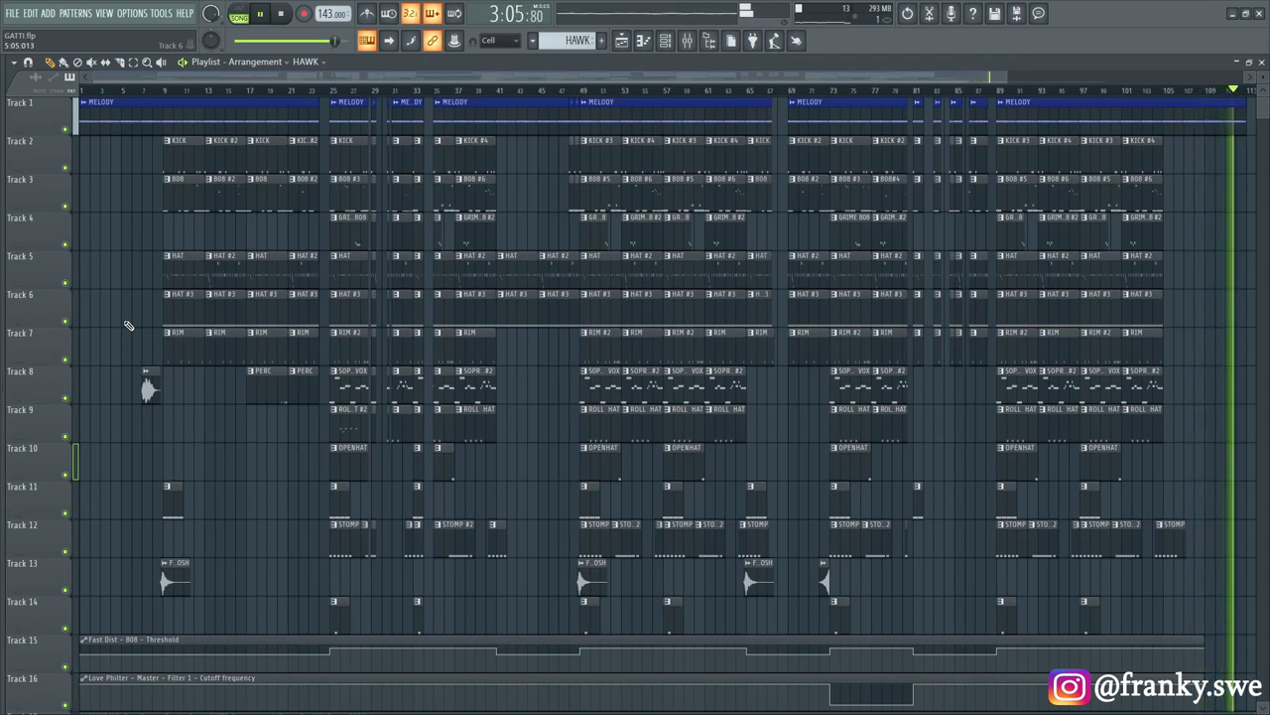
key(space)
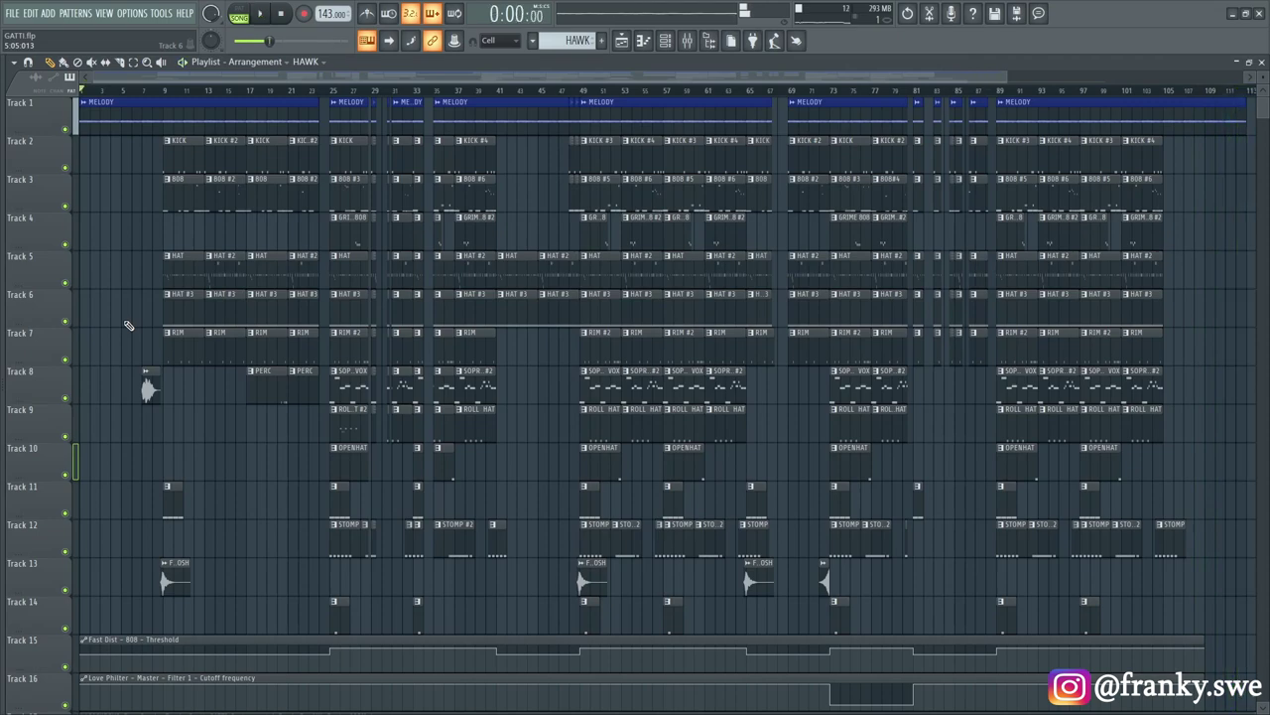